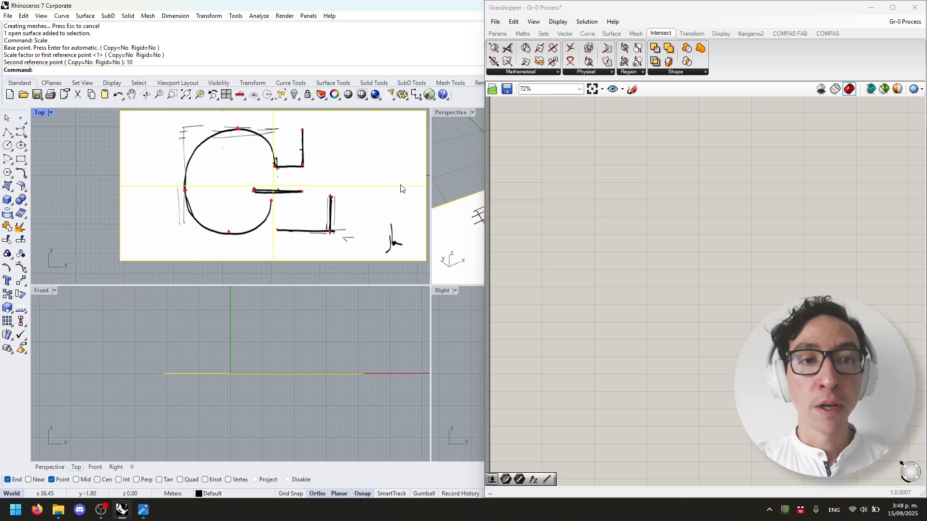
Start a polyline in the top view, tracing the sketch's upper bracket downward and across to the start of the G's curve.
right_drag(149, 194, 134, 197)
click(77, 176)
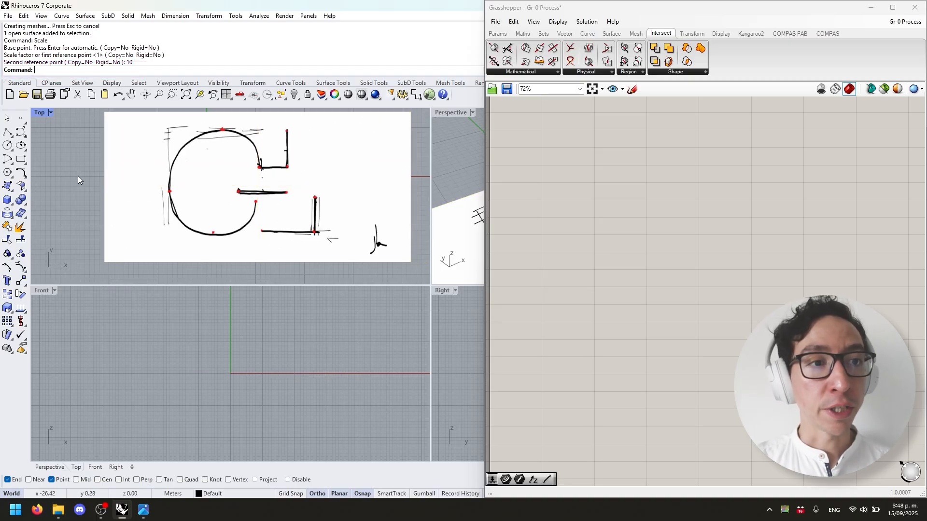
click(8, 137)
scroll(290, 135, up, 5)
click(293, 135)
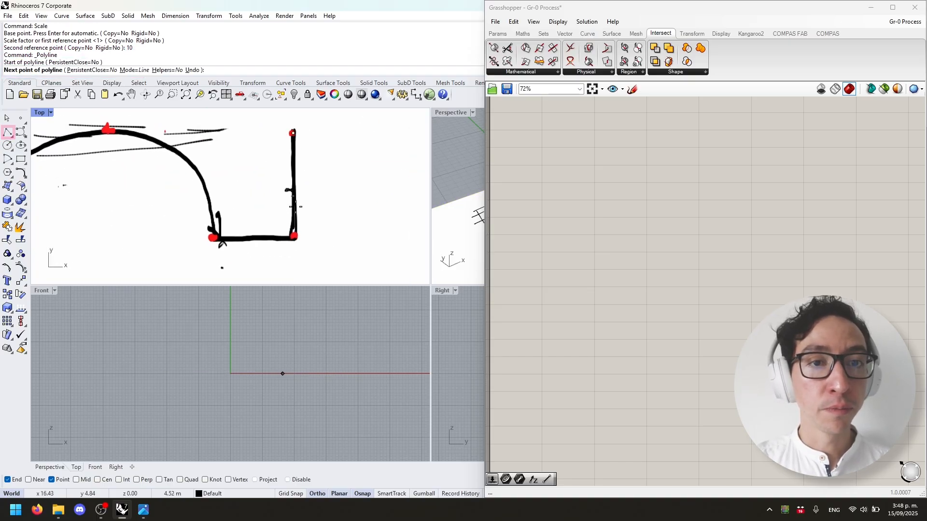
click(295, 238)
scroll(294, 238, up, 2)
click(170, 237)
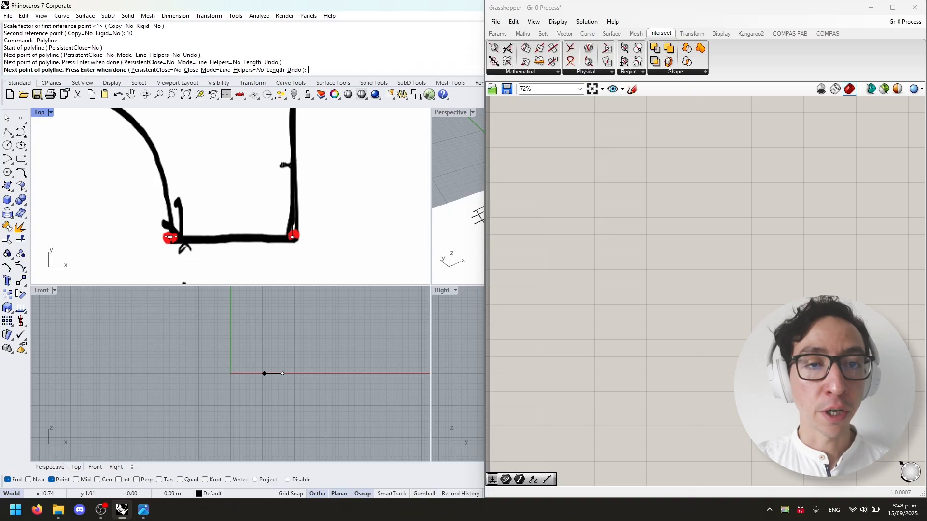
Continue the polyline with ThroughPoint arcs, tracing the G's curve over its top to its far side.
scroll(225, 236, down, 3)
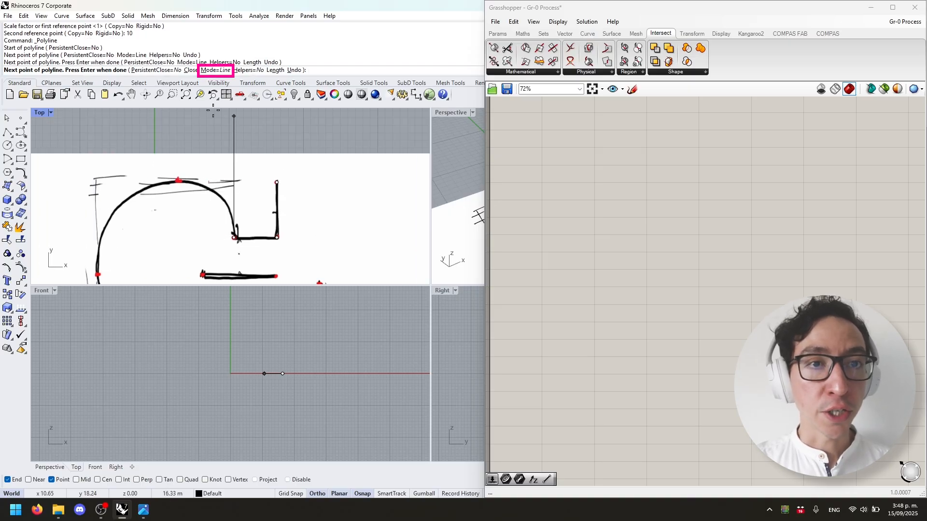
click(215, 70)
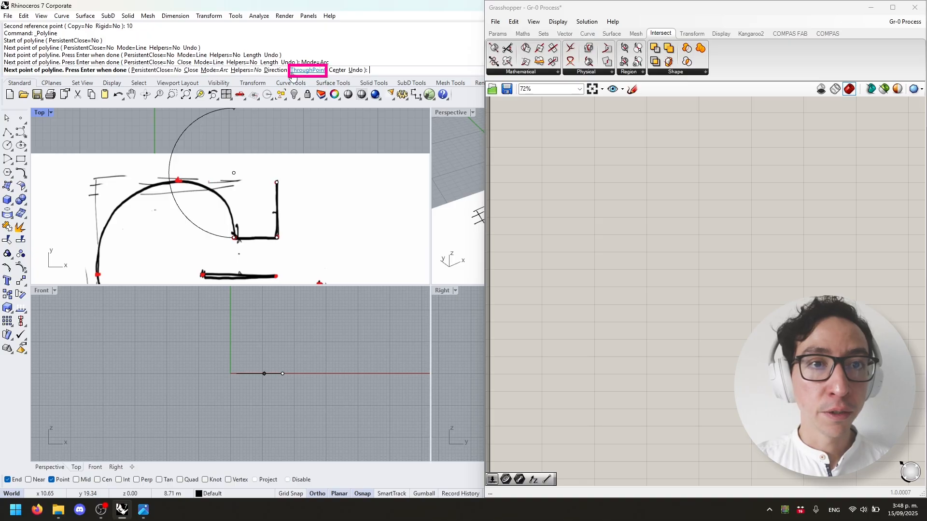
click(307, 70)
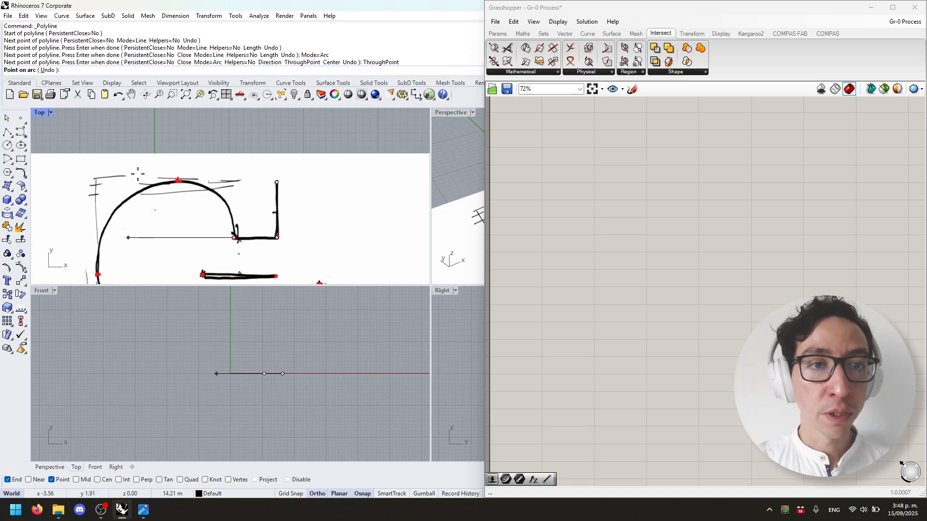
click(205, 179)
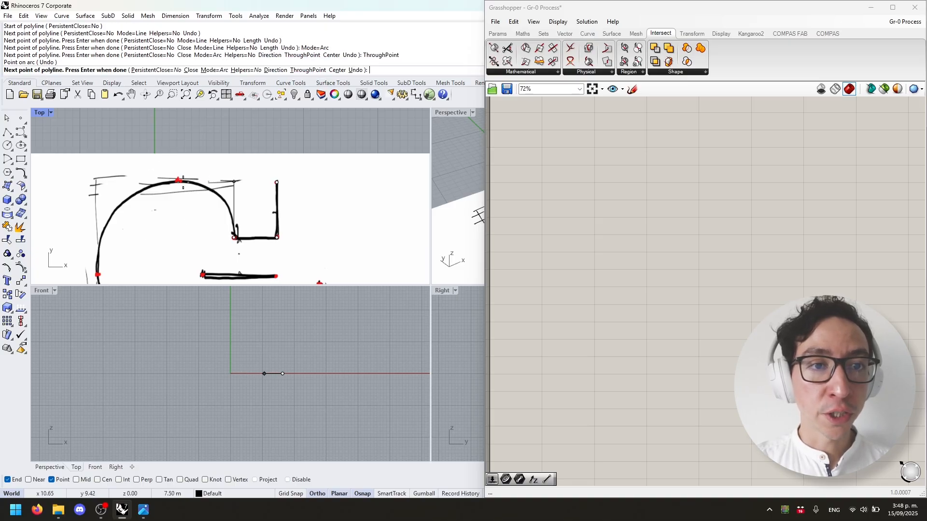
right_drag(114, 235, 172, 181)
right_drag(237, 282, 234, 223)
scroll(233, 223, down, 6)
click(307, 71)
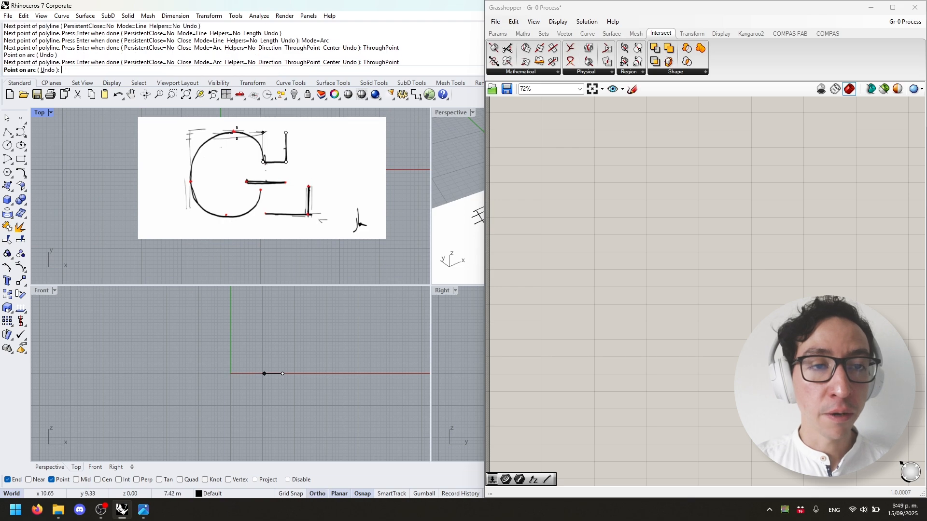
click(236, 133)
click(307, 70)
click(234, 132)
click(191, 169)
Trace the G's lower curve as an arc ending at its open tip and finish the polyline.
scroll(190, 184, up, 8)
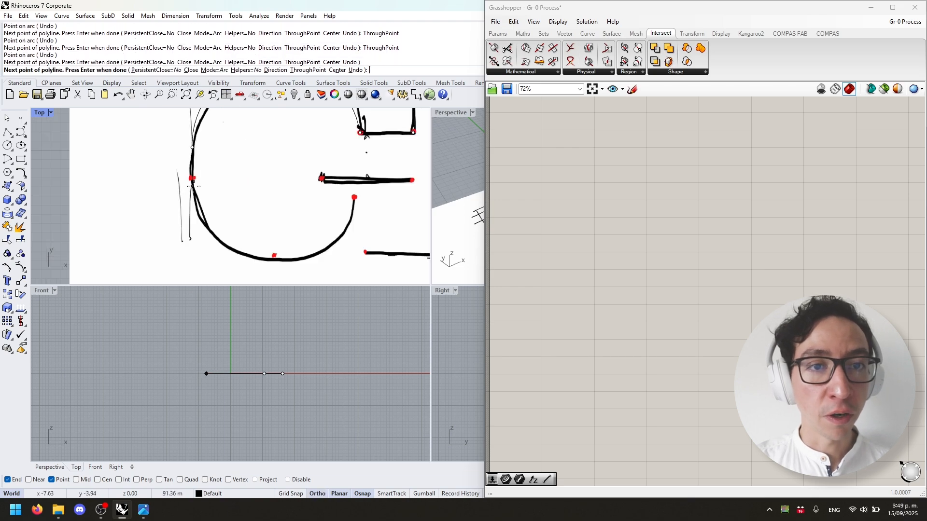
click(192, 189)
click(355, 195)
right_drag(356, 196, 280, 183)
key(Return)
Draw a straight polyline in Line mode along the G's middle horizontal bar.
key(Return)
click(246, 165)
key(m)
key(Return)
click(337, 167)
key(Return)
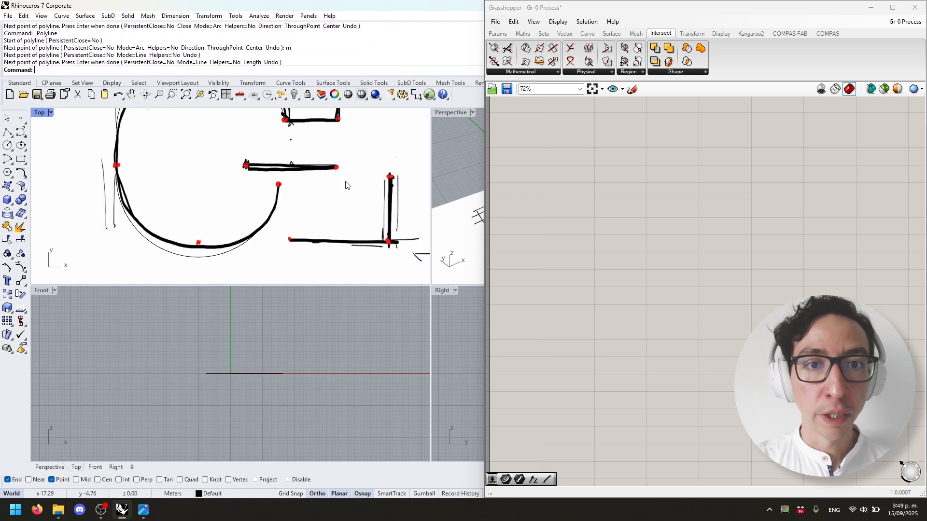
Trace the sketch's lower L-shaped bracket with a two-segment polyline, from the vertical's upper end to the horizontal's free end.
key(Return)
click(391, 176)
click(390, 241)
scroll(286, 240, up, 6)
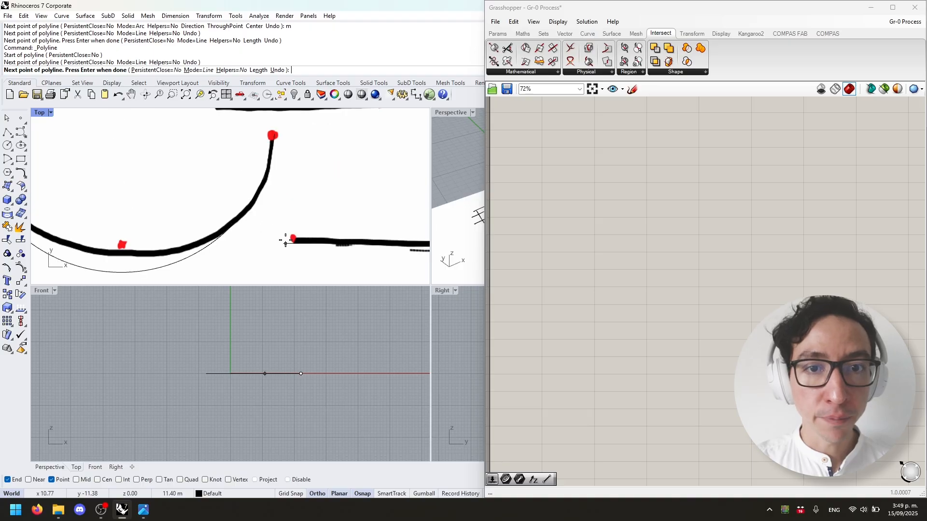
click(292, 240)
key(Return)
scroll(282, 203, down, 8)
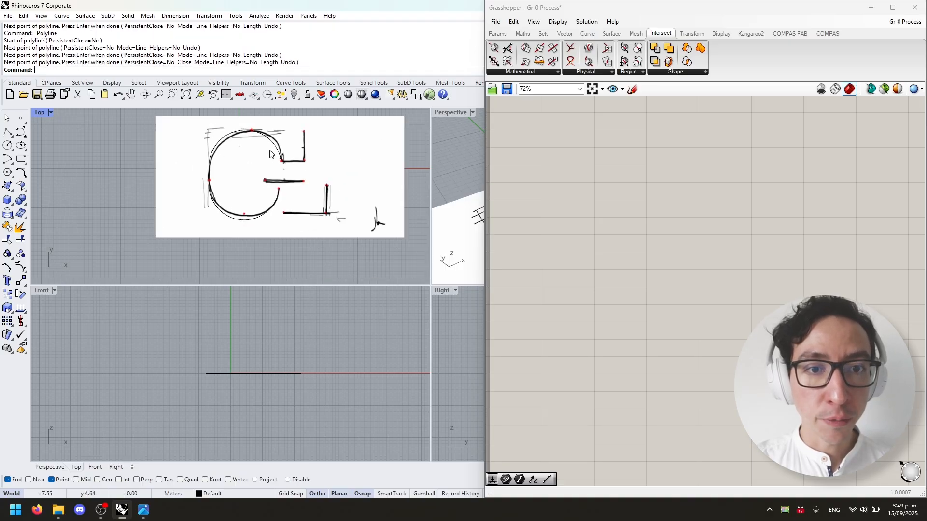
Select the G curve and move its lower-left control point about 1.8 m inward to fit the sketched stroke.
click(290, 177)
click(303, 168)
scroll(254, 210, up, 10)
right_drag(261, 231, 300, 218)
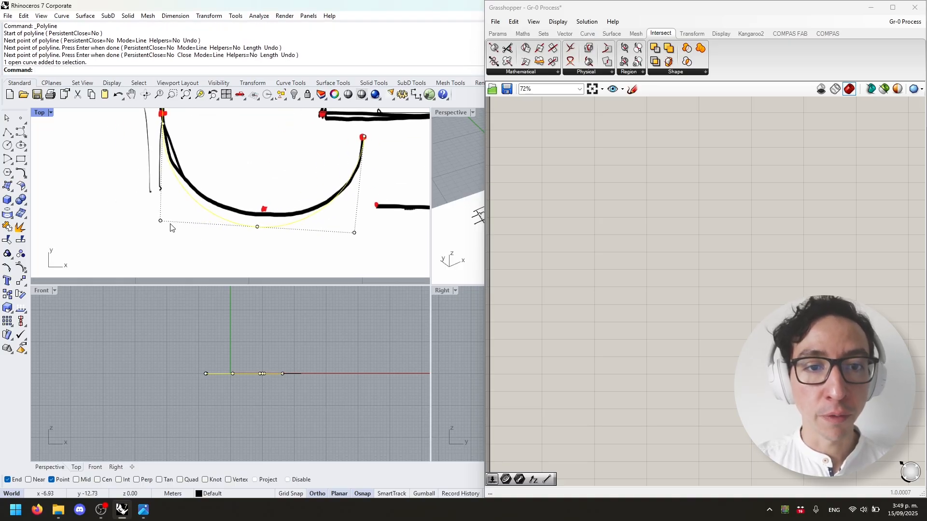
click(170, 224)
click(211, 247)
text(m)
key(Return)
click(181, 241)
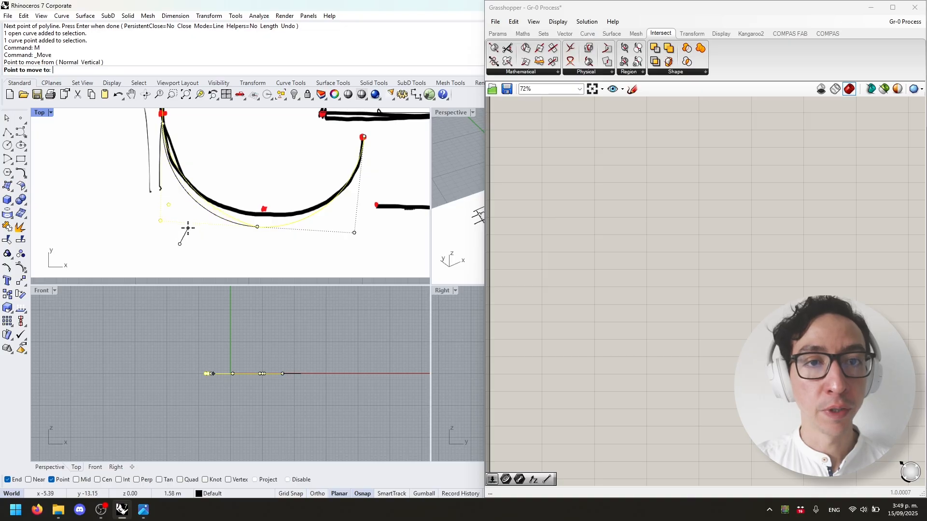
shift+click(189, 223)
Move the G curve's bottom-middle control point up about 1.1 m onto the sketched stroke.
click(258, 227)
text(m)
key(Return)
click(265, 248)
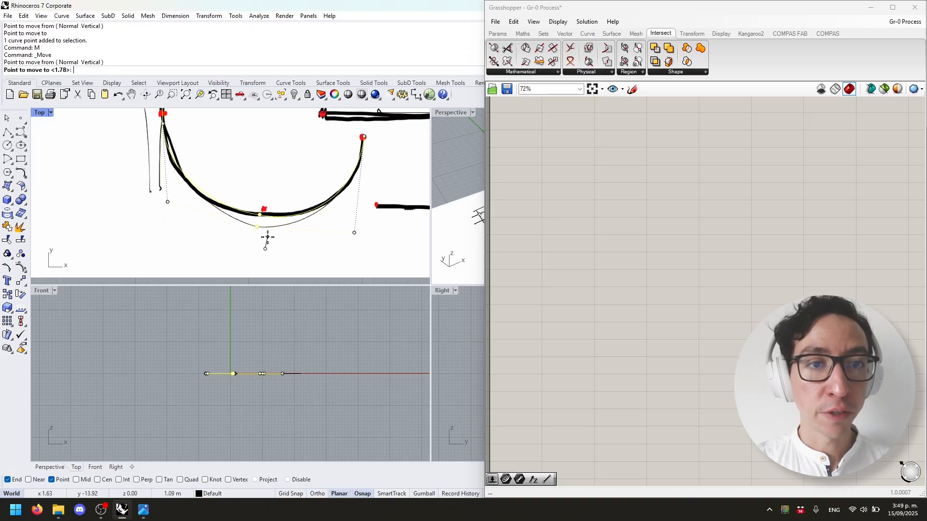
click(265, 237)
Move the G curve's lower-right control point about 1.2 m to match the sketched arc.
click(355, 235)
click(391, 257)
text(m)
key(Return)
click(363, 243)
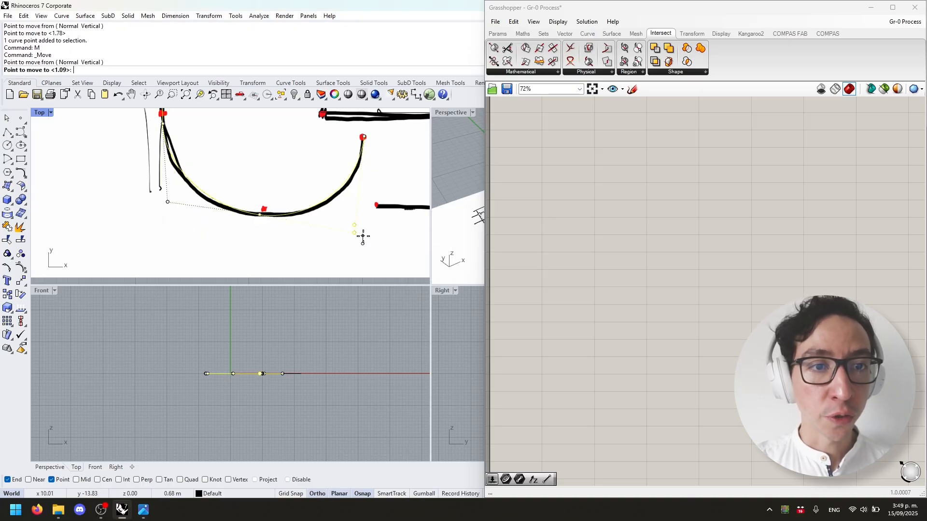
click(375, 237)
Move the G curve's upper-left control point inward so the arc follows the sketched stroke.
scroll(374, 237, down, 9)
scroll(289, 152, up, 7)
shift+click(266, 151)
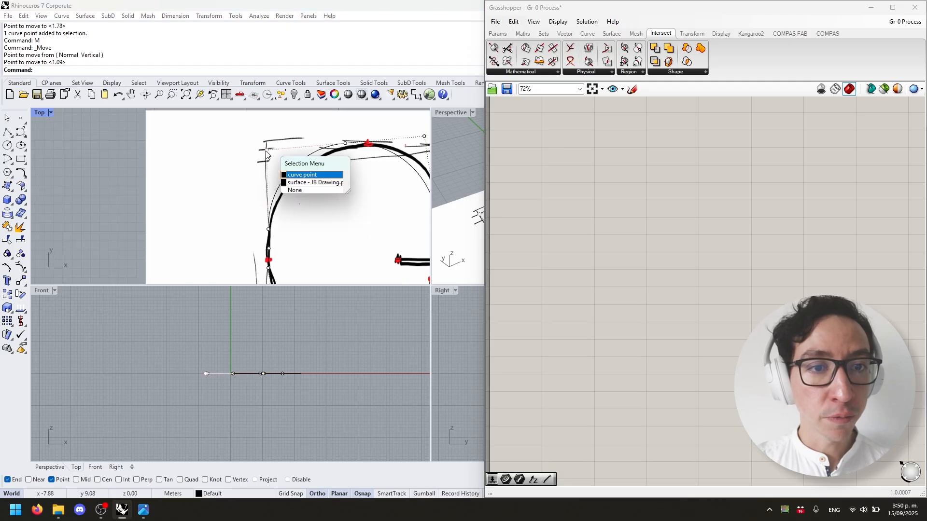
click(314, 175)
text(m)
key(Return)
click(244, 163)
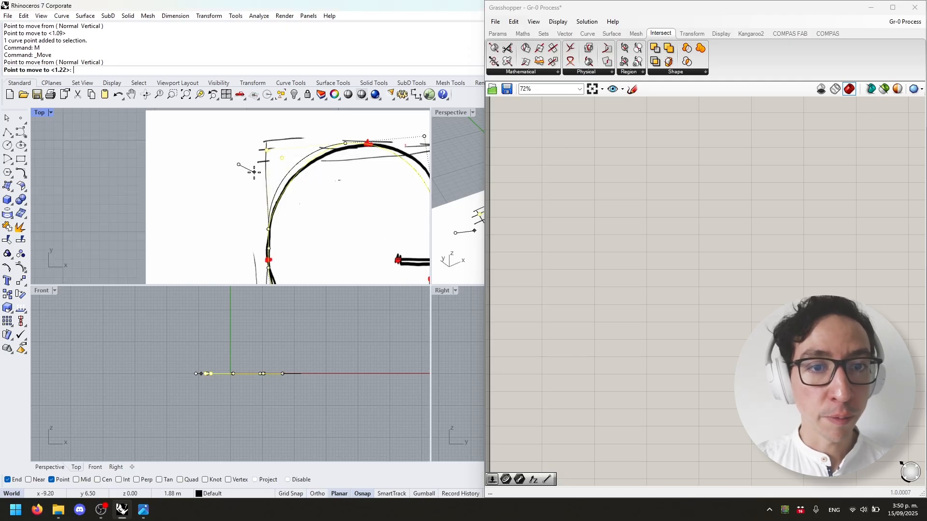
click(272, 180)
Move the G curve's upper-right control point to fit the sketched arc above the bracket.
right_drag(341, 169, 247, 175)
click(330, 141)
click(353, 165)
text(m)
key(Return)
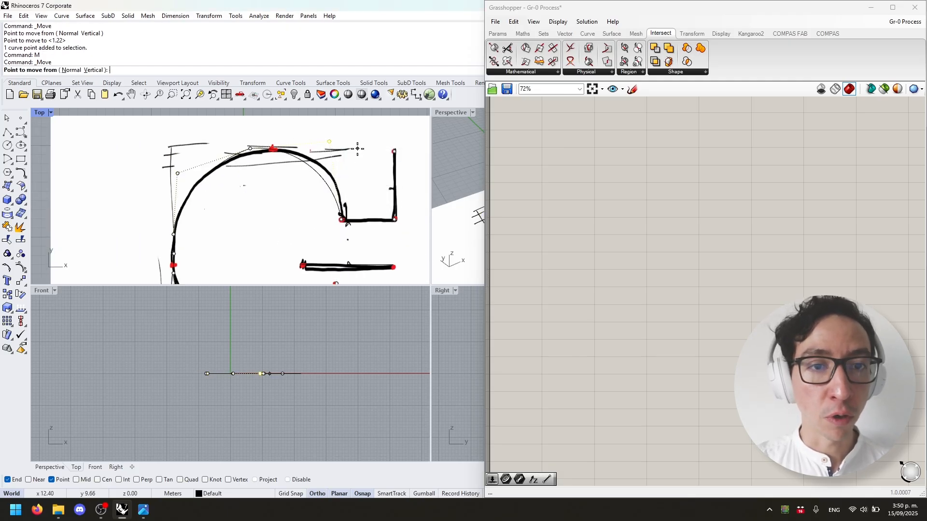
click(357, 148)
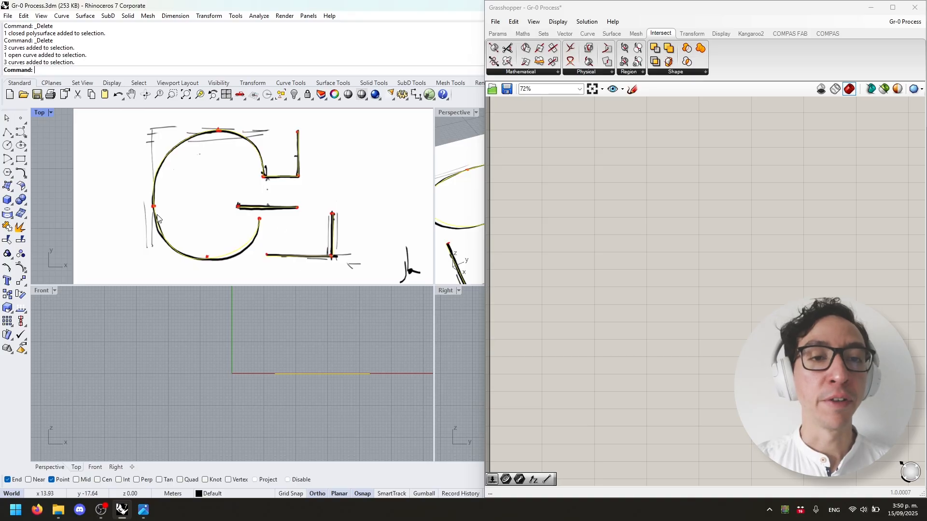
Maximize the top view and add a Curve parameter to the Grasshopper canvas.
double_click(39, 114)
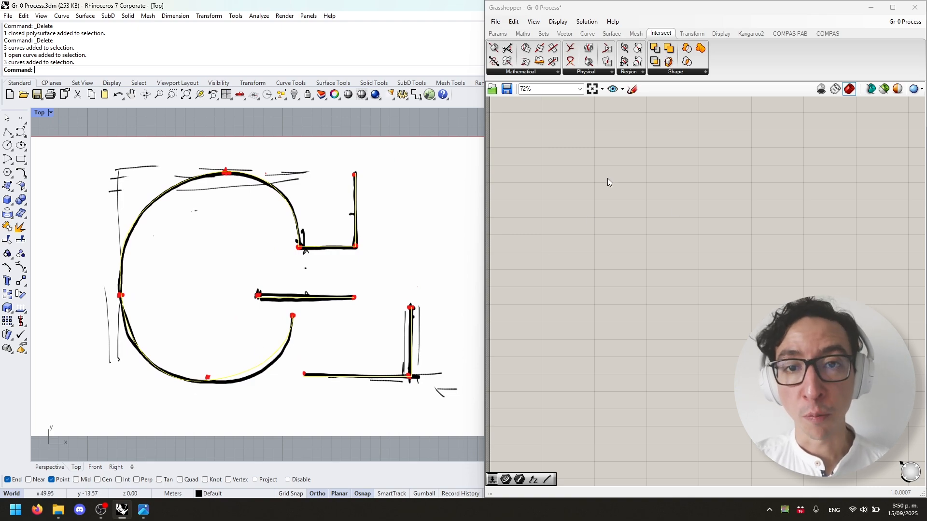
double_click(575, 187)
text(curve)
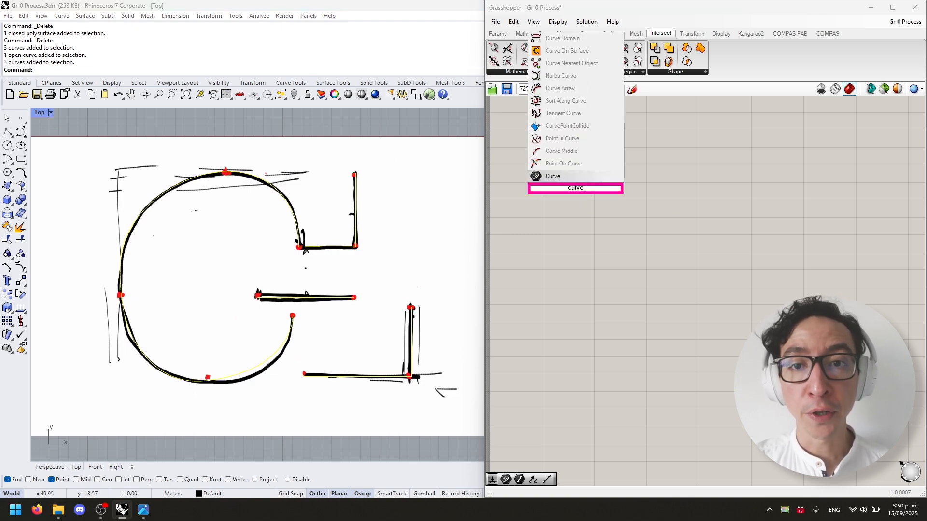
key(Return)
Assign the selected traced curves to the Curve parameter as multiple curves.
scroll(581, 197, up, 5)
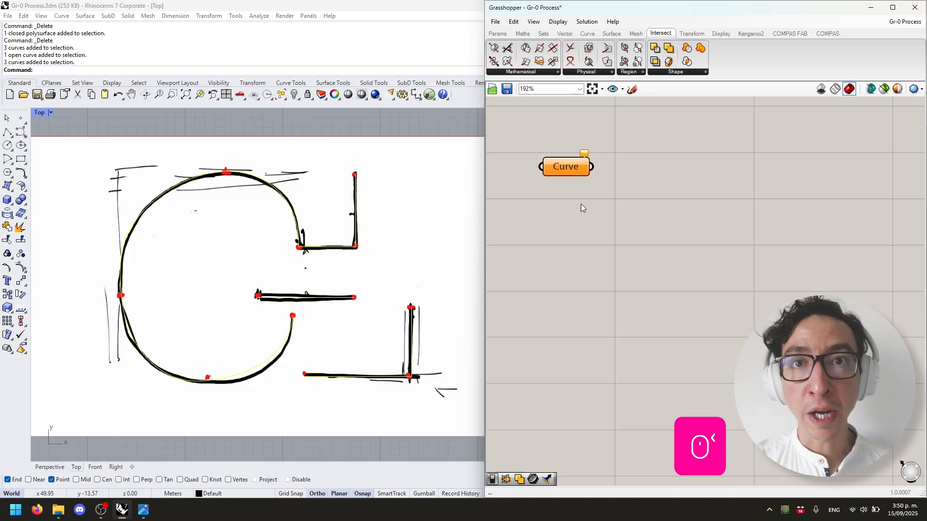
right_click(569, 155)
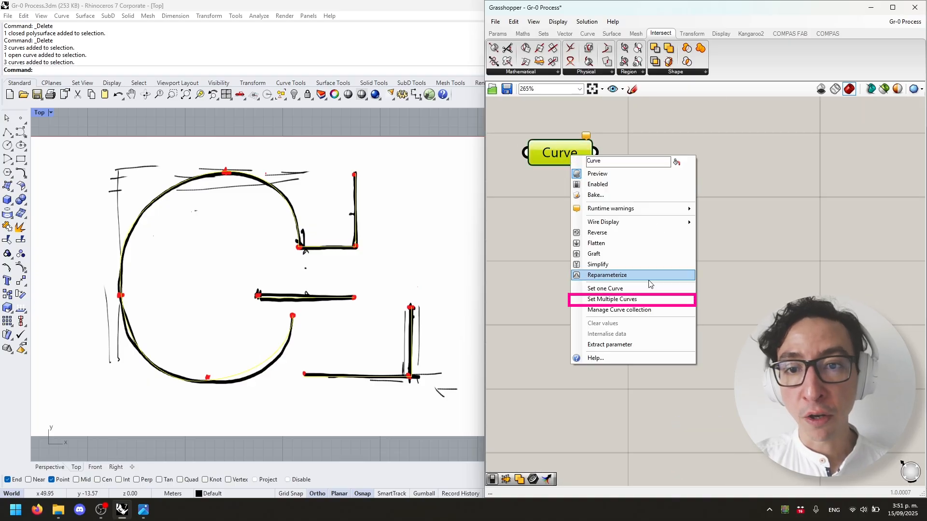
click(628, 303)
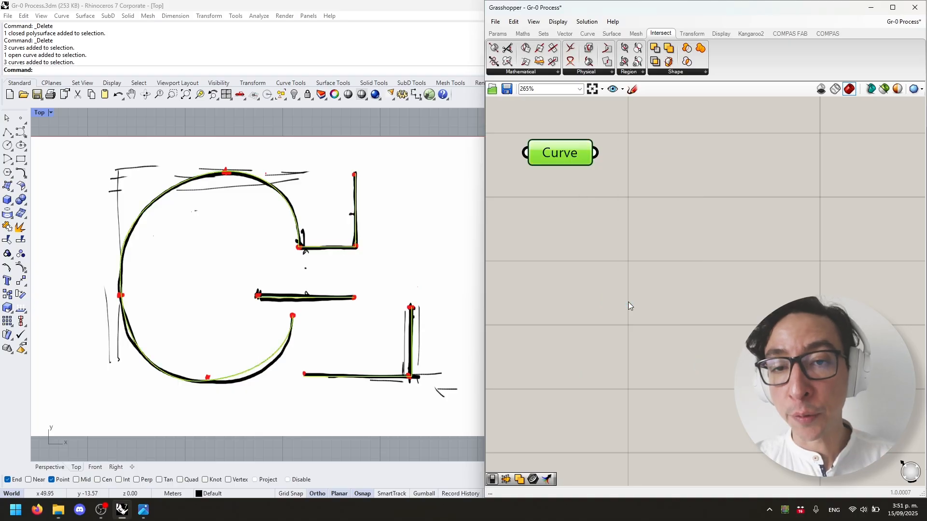
click(627, 302)
scroll(628, 303, down, 2)
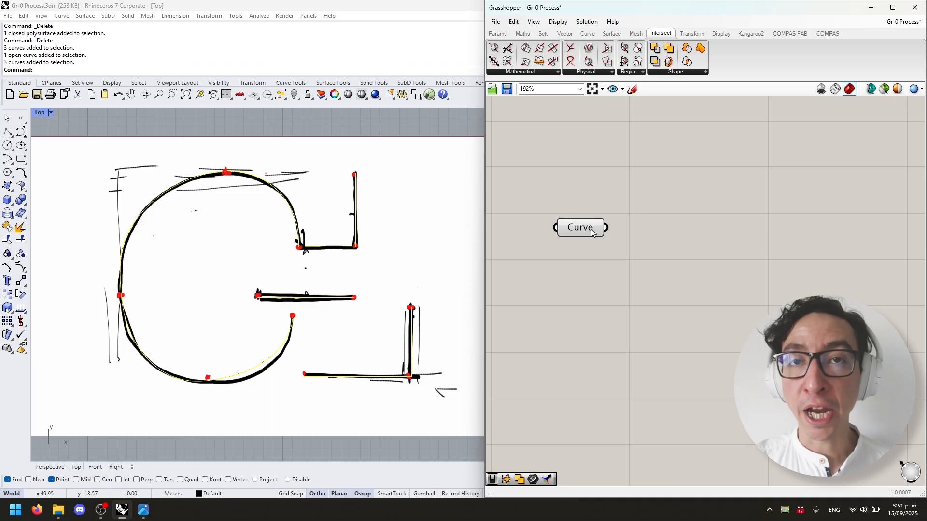
Reposition the Curve parameter on the canvas and graft its data.
drag(592, 232, 618, 270)
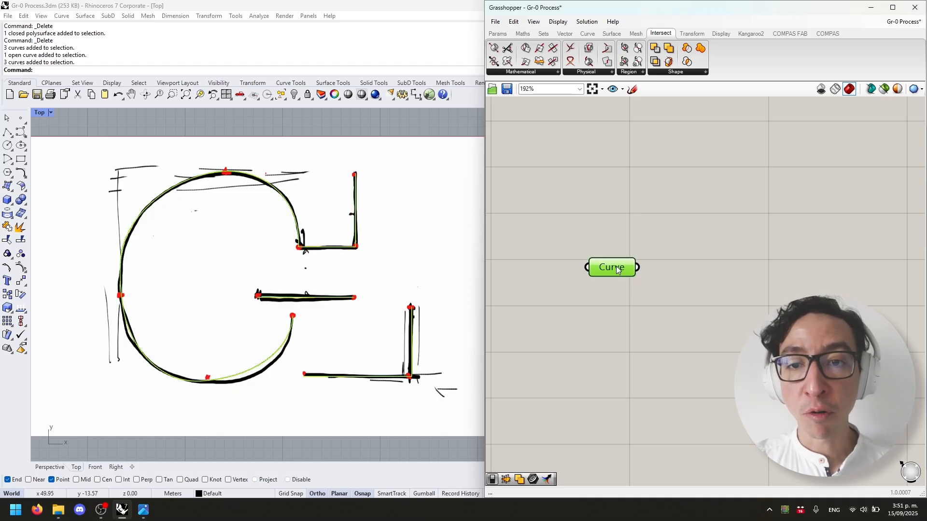
right_click(618, 270)
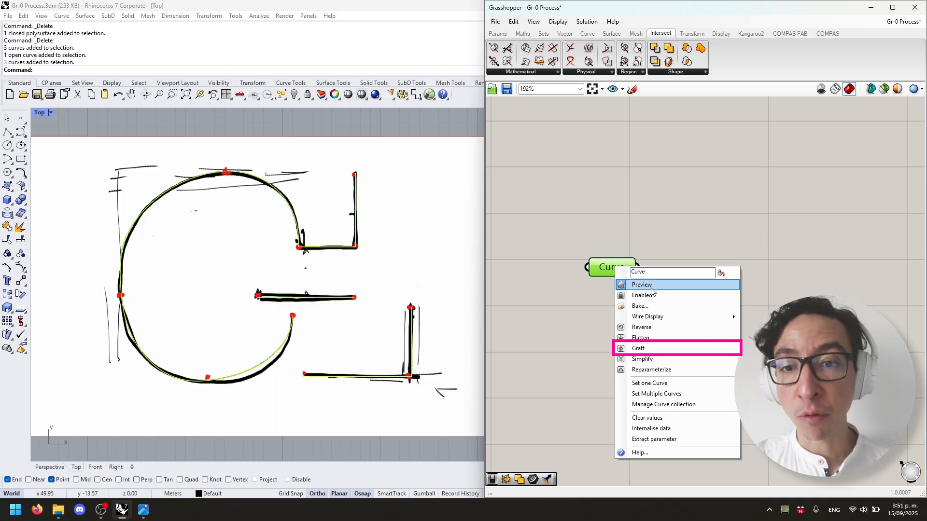
click(654, 348)
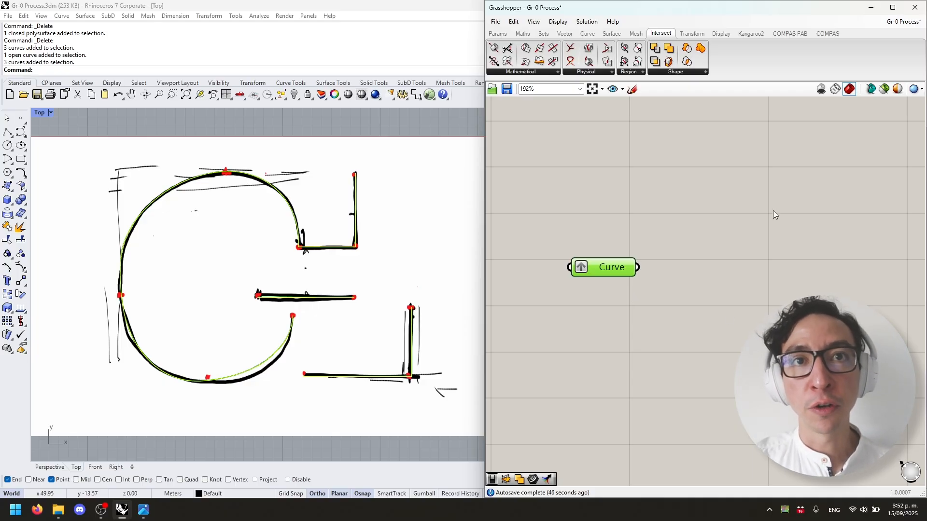
Add a Perp Frame component and connect the grafted Curve parameter to its Curve input.
double_click(747, 282)
text(perp frame)
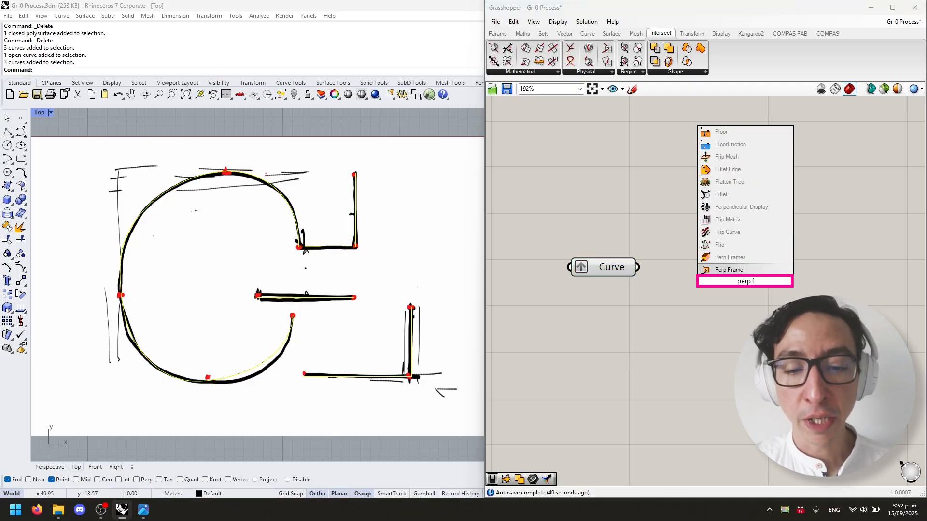
key(Return)
drag(747, 285, 767, 311)
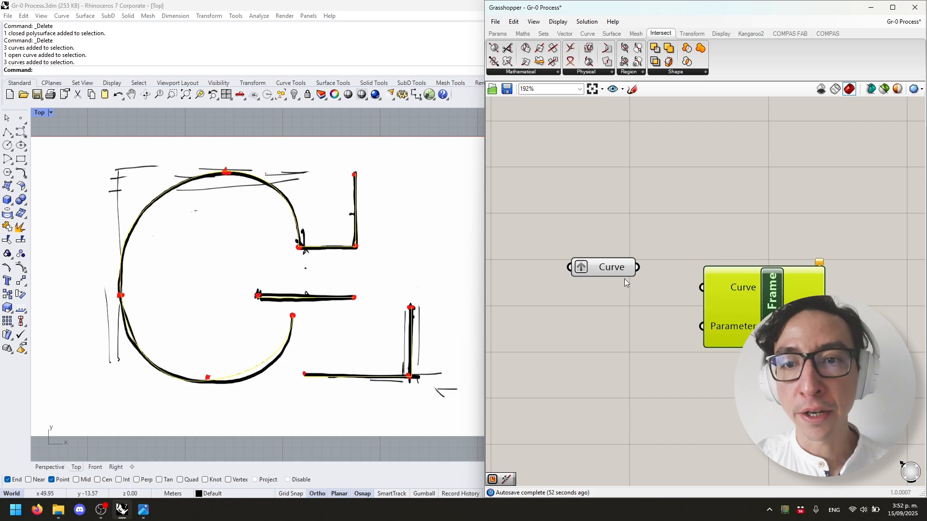
drag(637, 267, 701, 288)
Restore the four-view layout in Rhino and maximize the perspective view, framing the traced curves.
key(ctrl+m)
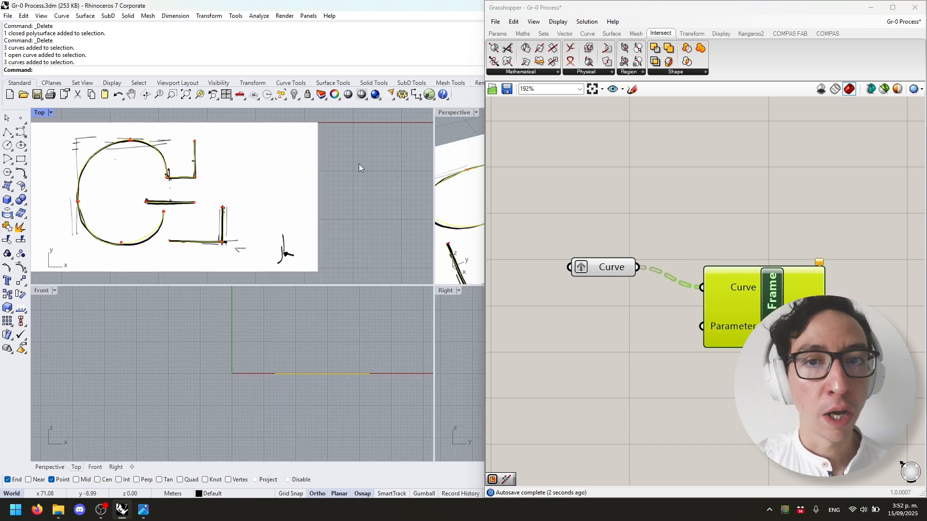
double_click(452, 111)
right_drag(244, 265, 367, 296)
scroll(374, 287, down, 6)
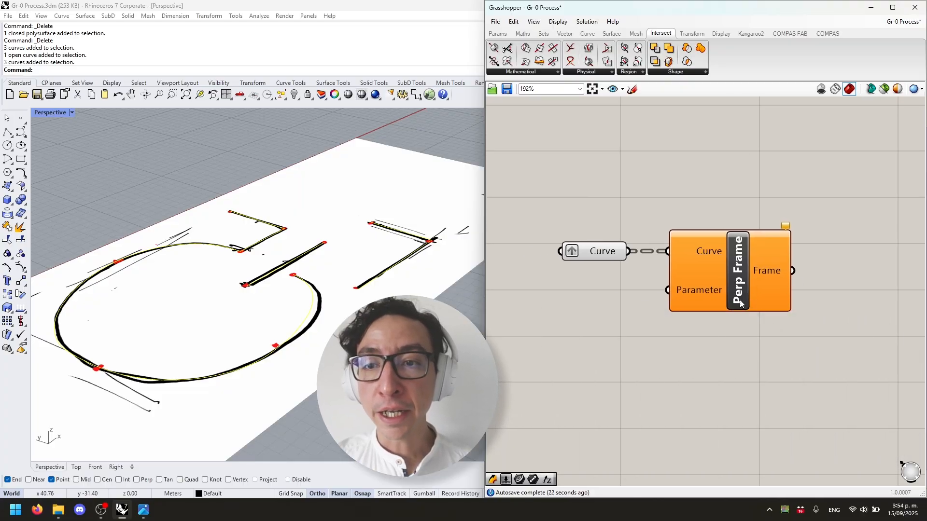
Set the Perp Frame component's Parameter input to the number 0.
click(707, 289)
right_click(708, 290)
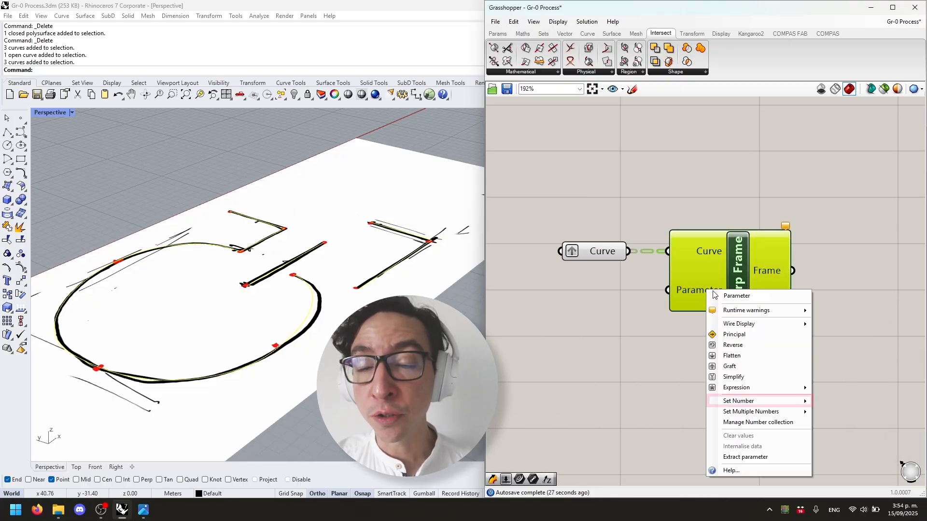
mouse_move(771, 402)
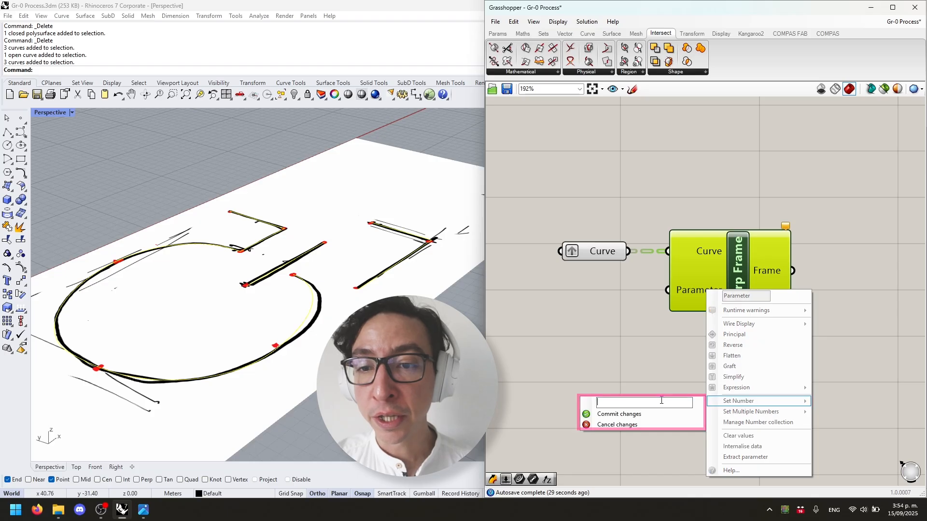
text(0)
click(652, 414)
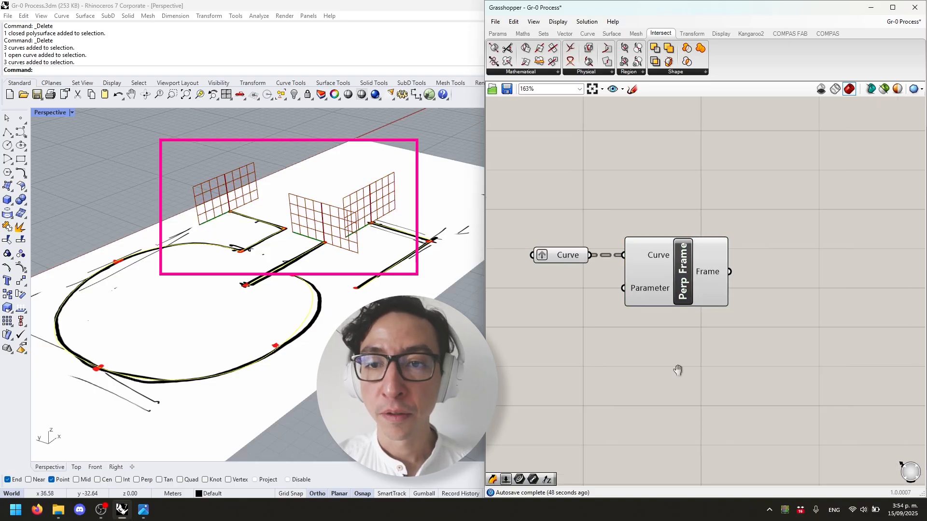
Add a Rectangle component to the canvas and place it below the Perp Frame component.
right_drag(678, 370, 669, 365)
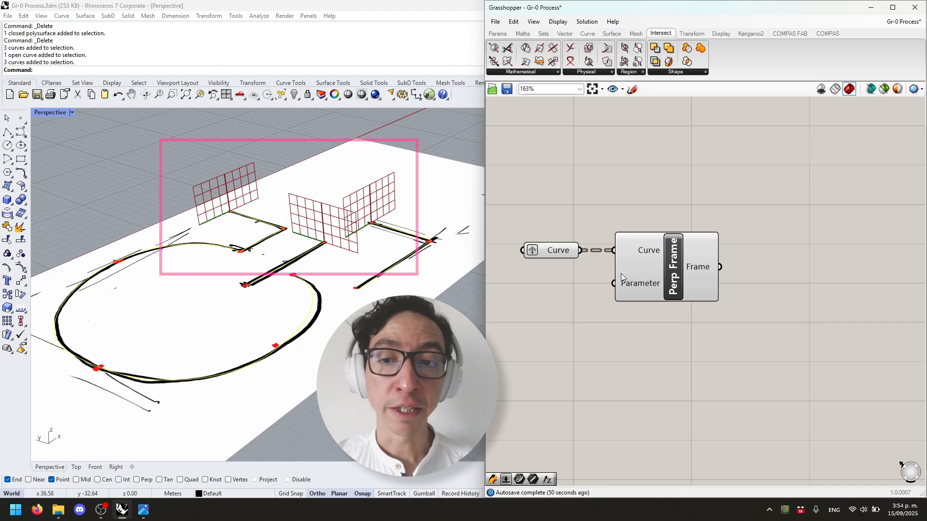
right_drag(651, 282, 664, 284)
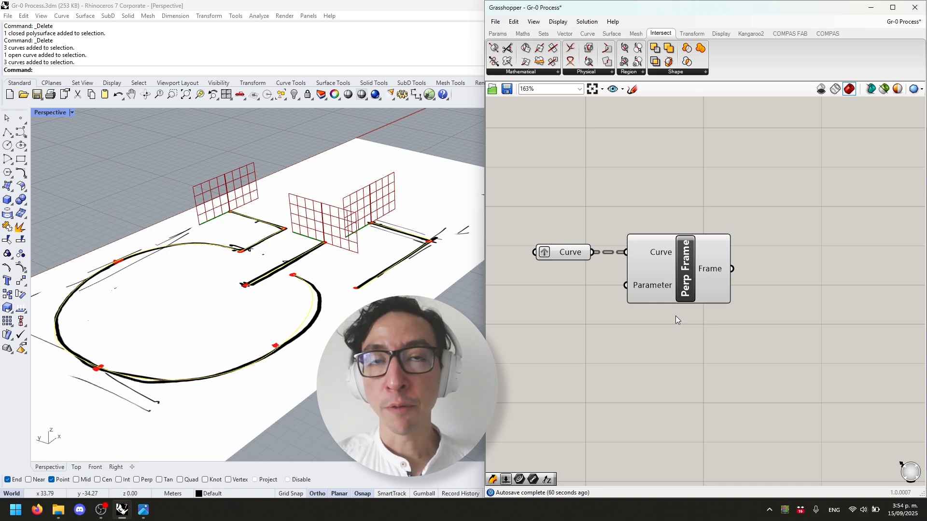
double_click(730, 379)
text(rectangle)
key(Return)
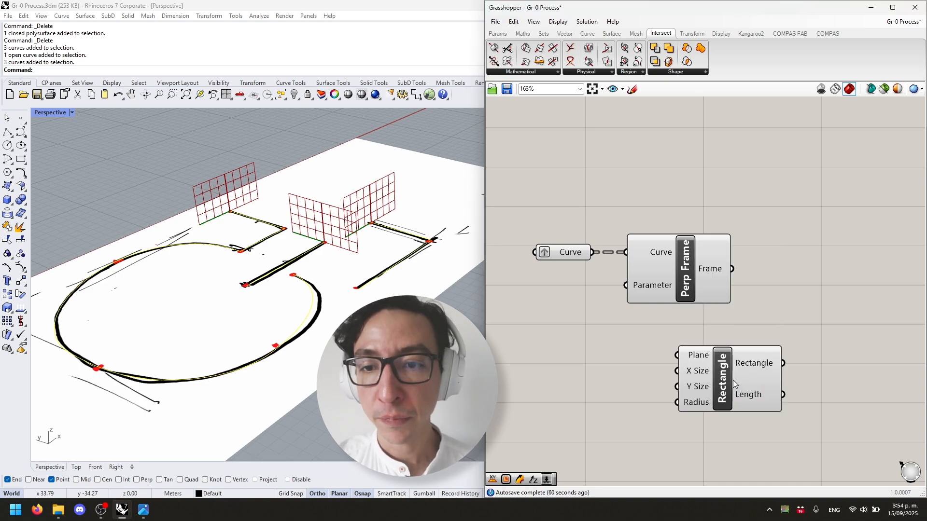
drag(727, 379, 773, 383)
Create a 0 to 5.0 number slider, duplicate it, and connect the two sliders to the Rectangle's X Size and Y Size.
double_click(598, 379)
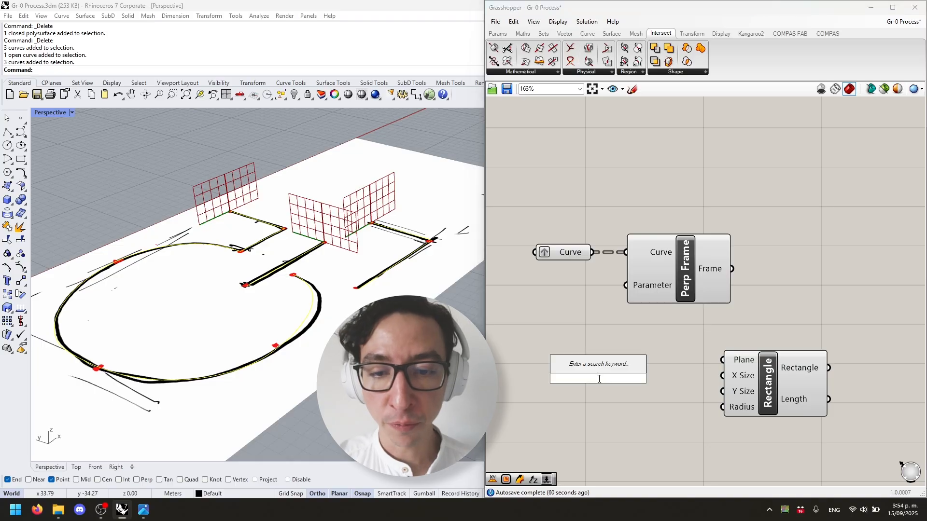
text(0<)
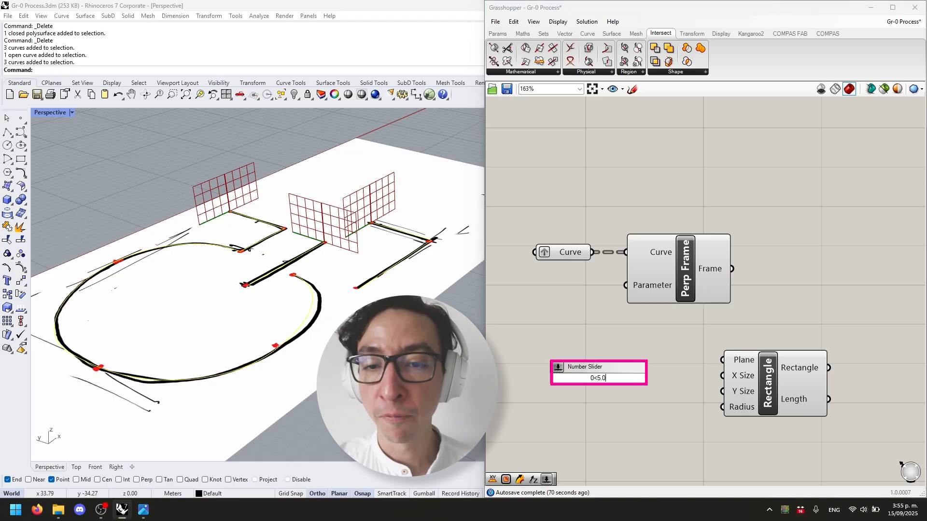
text(5.0)
key(Return)
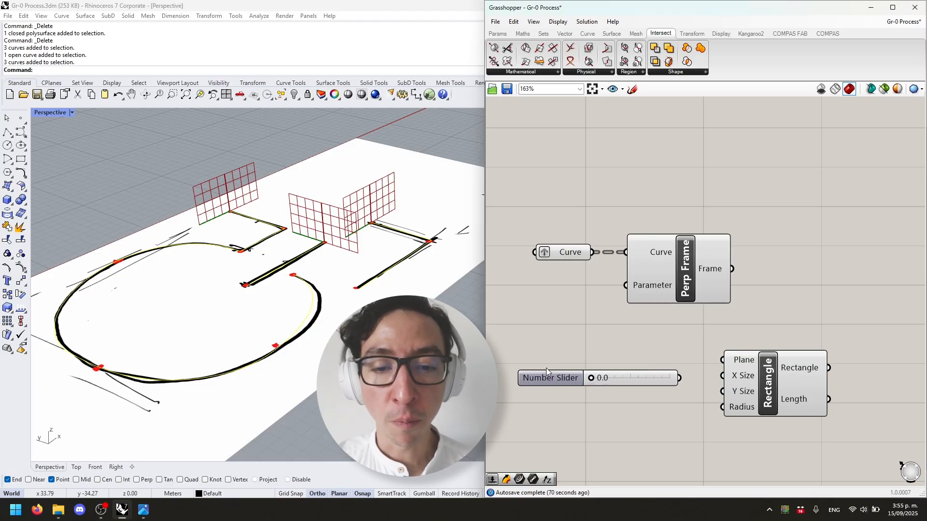
drag(561, 381, 564, 399)
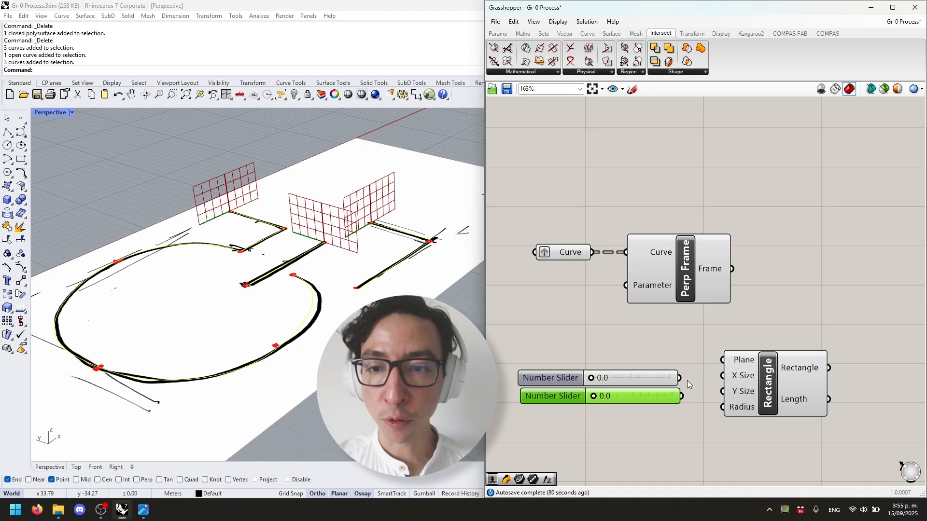
drag(679, 378, 722, 391)
Connect the Perp Frame's Frame output to the Rectangle's Plane input and align the Rectangle and its sliders.
right_drag(760, 278, 707, 263)
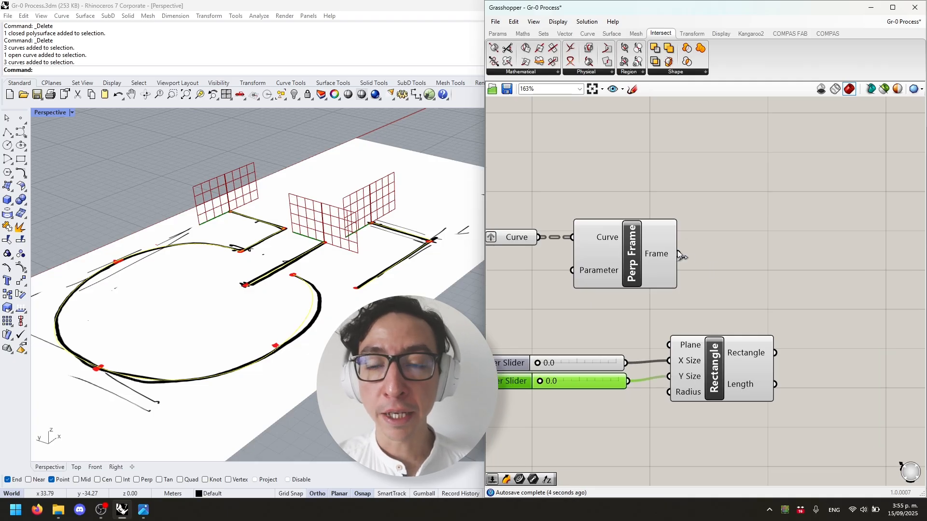
drag(694, 282, 668, 345)
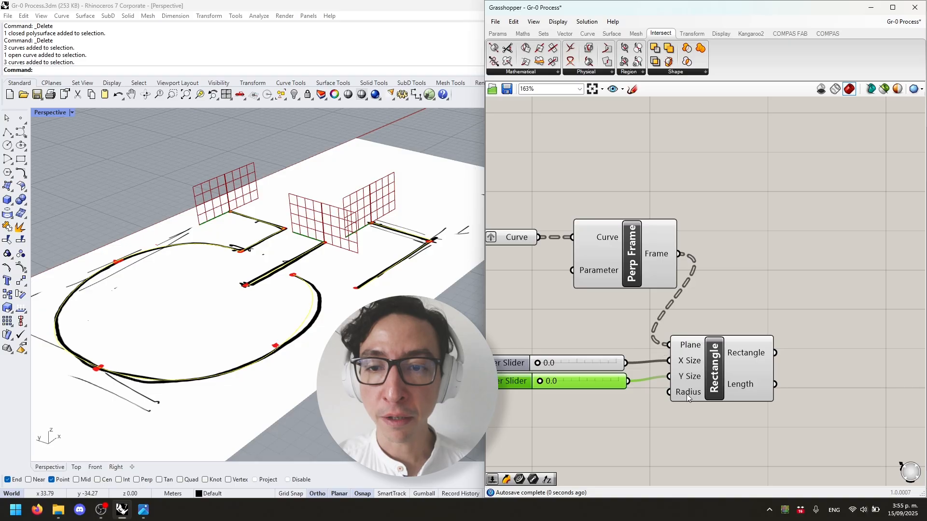
drag(713, 375, 742, 374)
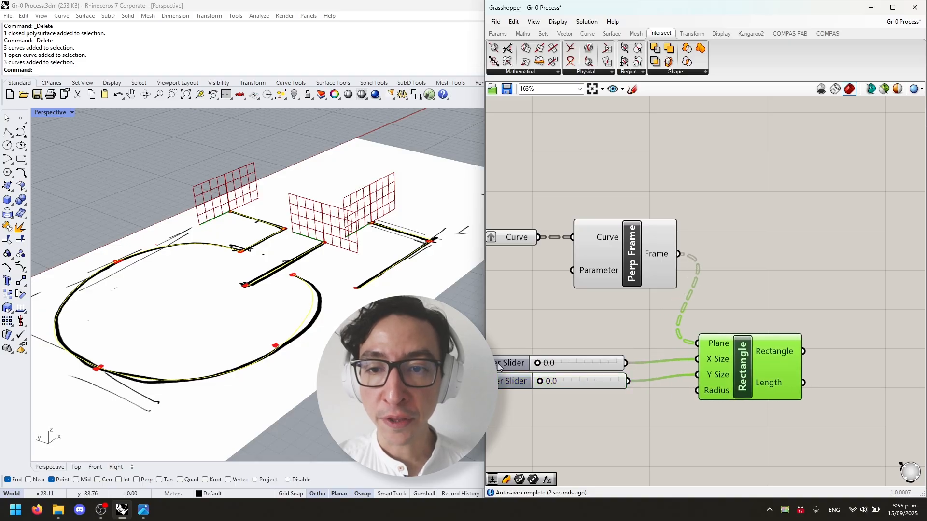
drag(500, 367, 570, 371)
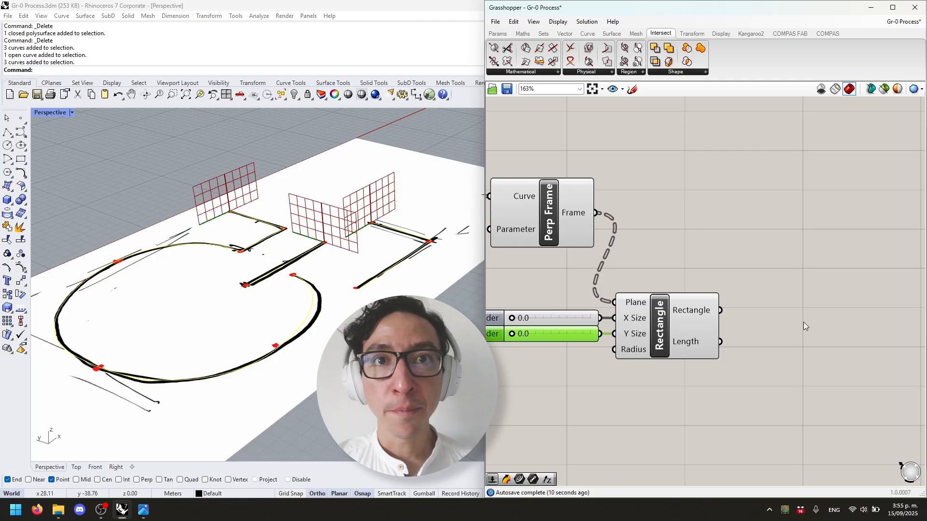
Add a Sweep1 component, connecting the Rectangle output to Sections and the Curve parameter to Rail.
double_click(791, 338)
text(sweep)
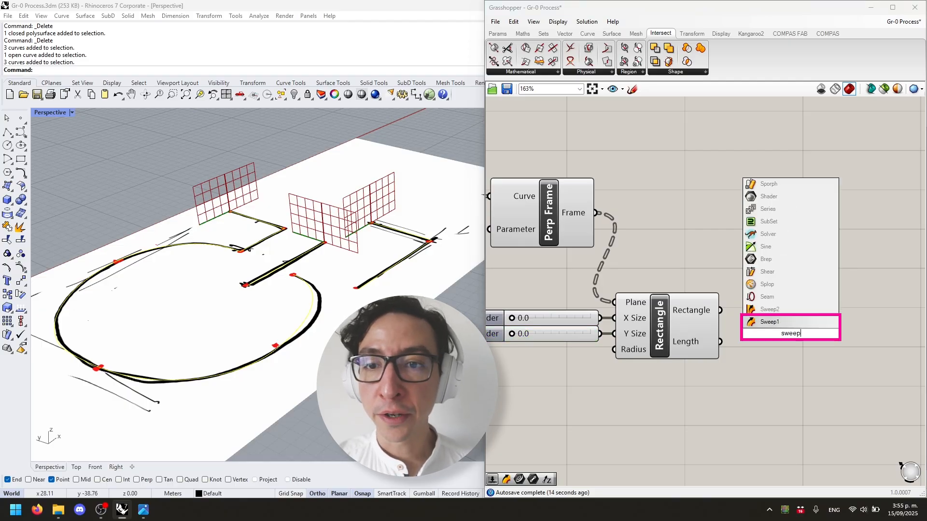
key(Return)
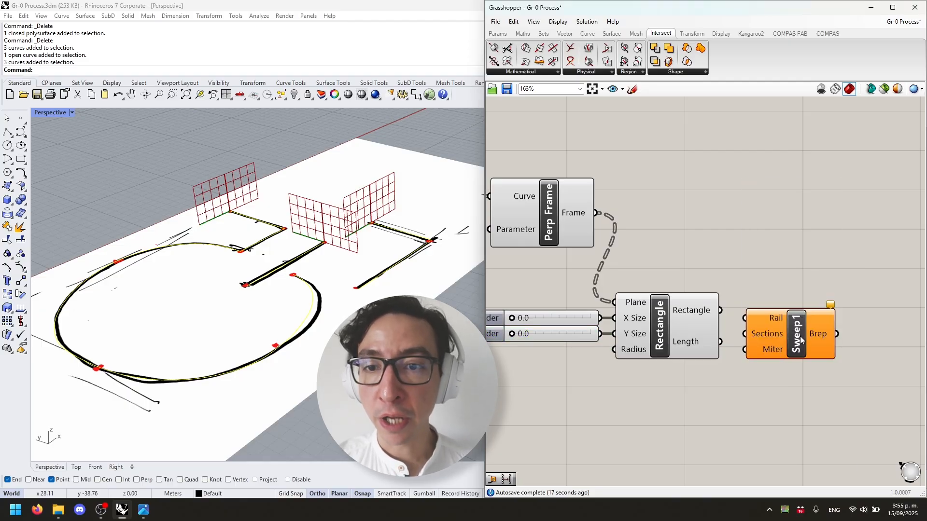
drag(800, 339, 822, 337)
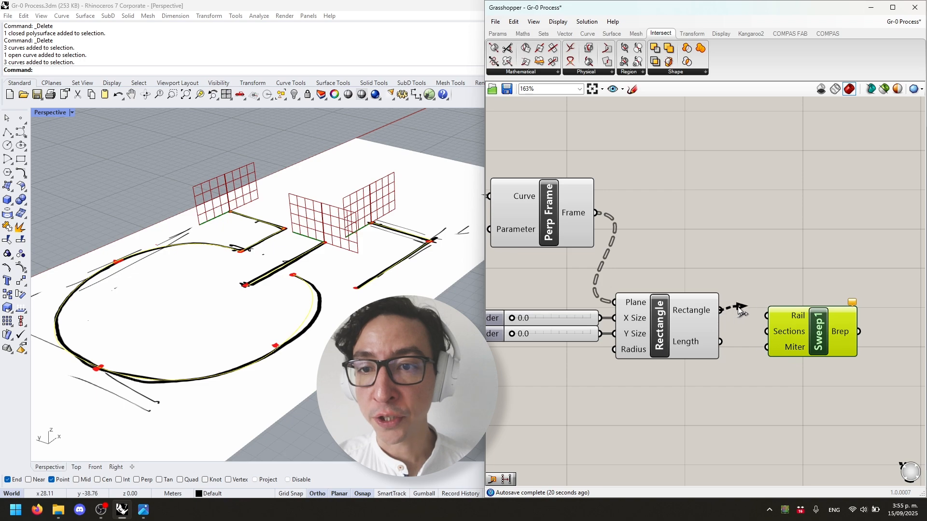
drag(758, 329, 765, 331)
scroll(758, 360, down, 2)
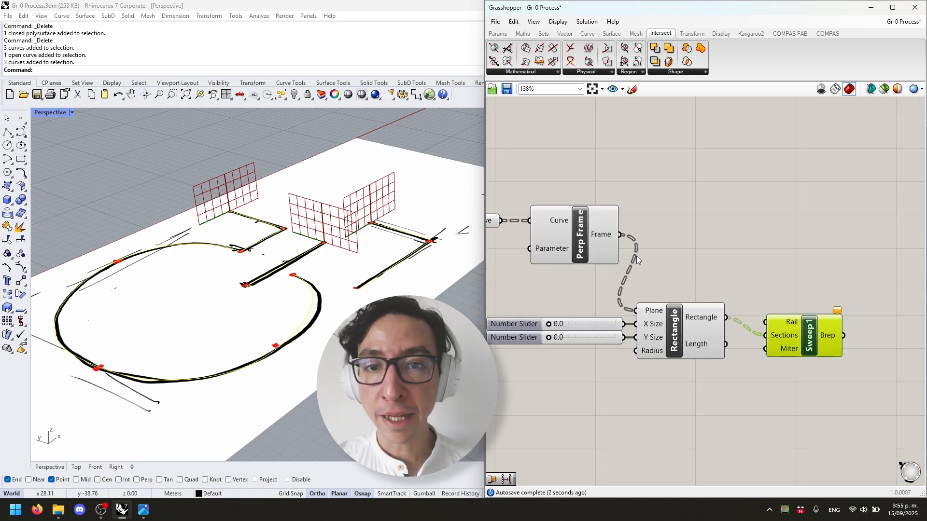
drag(543, 217, 803, 317)
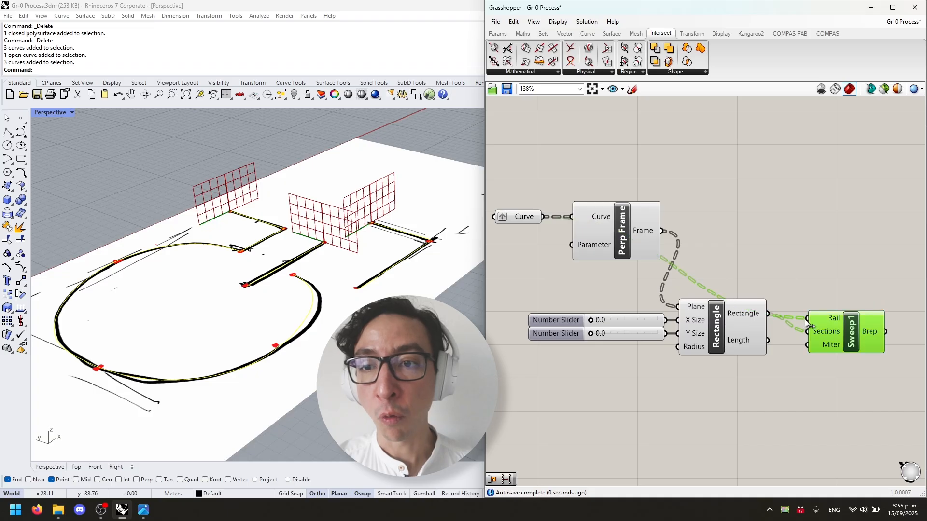
Set the rectangle's X Size slider to 5.0 and its Y Size slider to 1.0.
right_drag(803, 317, 791, 301)
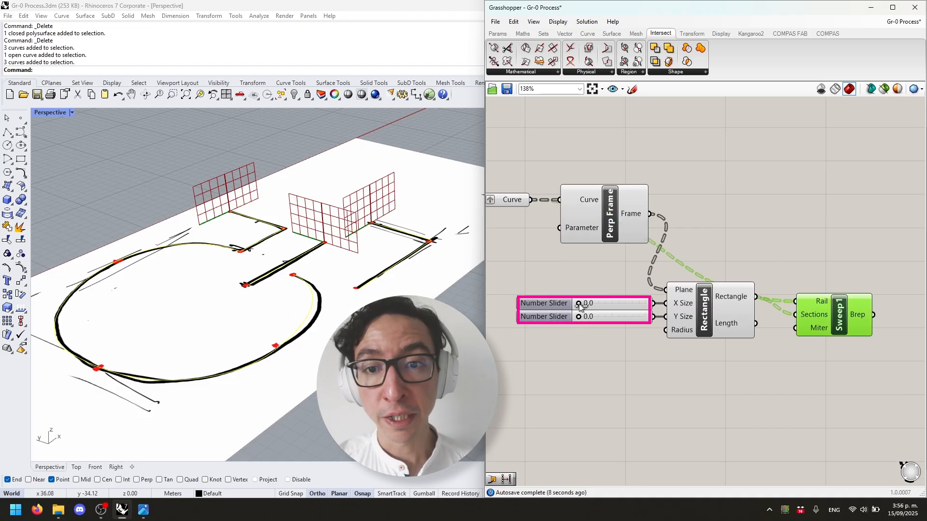
drag(579, 303, 645, 303)
drag(598, 318, 596, 320)
right_drag(104, 232, 120, 340)
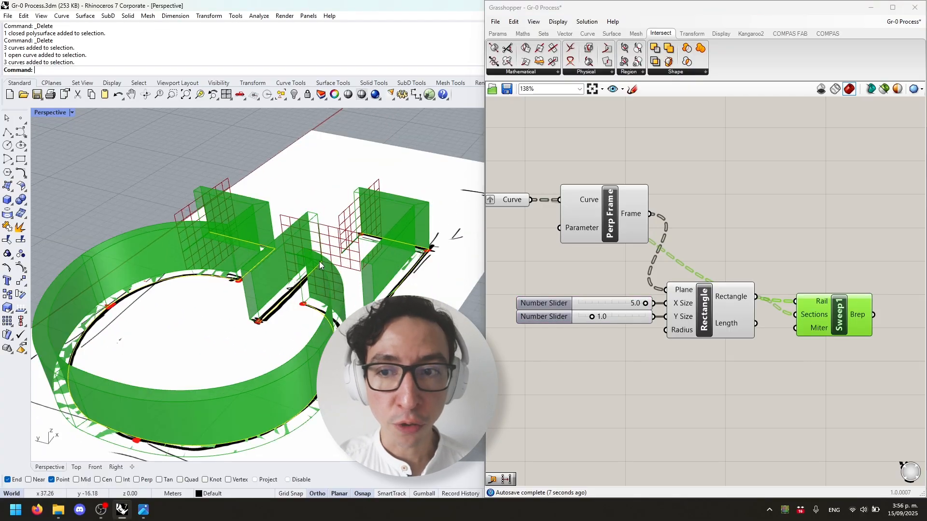
scroll(372, 270, up, 3)
scroll(368, 264, down, 1)
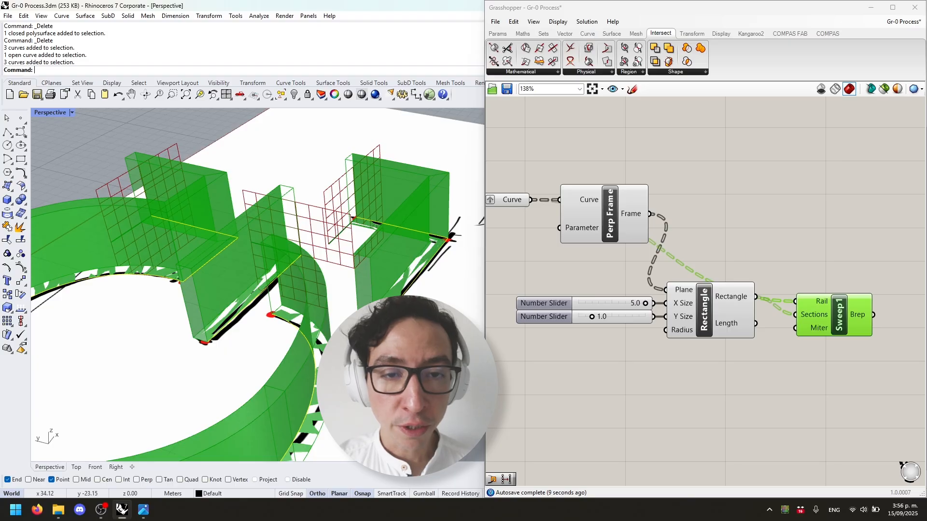
scroll(365, 261, up, 4)
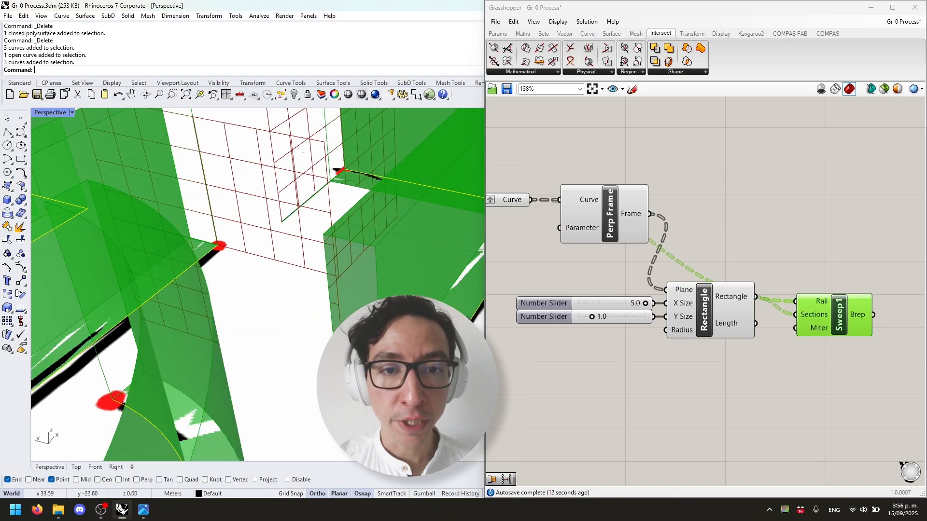
scroll(381, 282, down, 5)
Add a Cap Holes component after Sweep1 and connect the swept Brep to its input.
right_drag(777, 359, 738, 351)
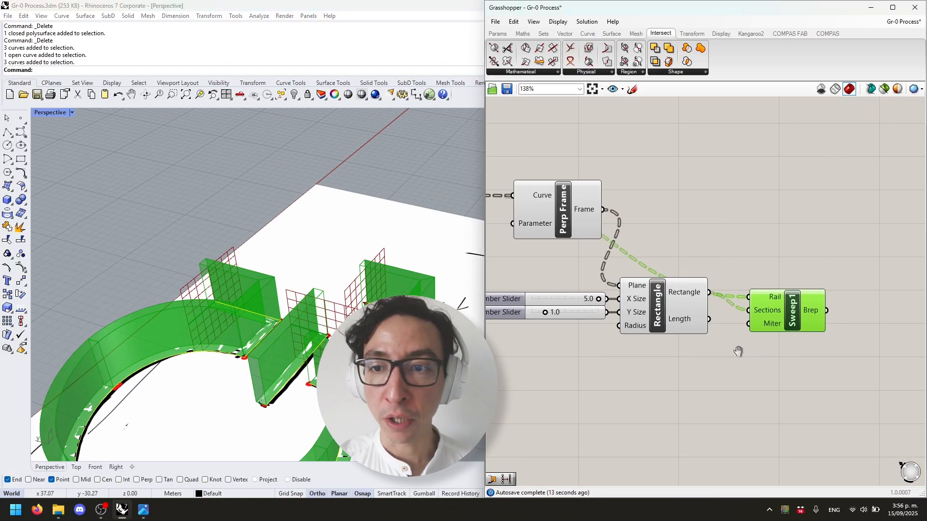
double_click(797, 376)
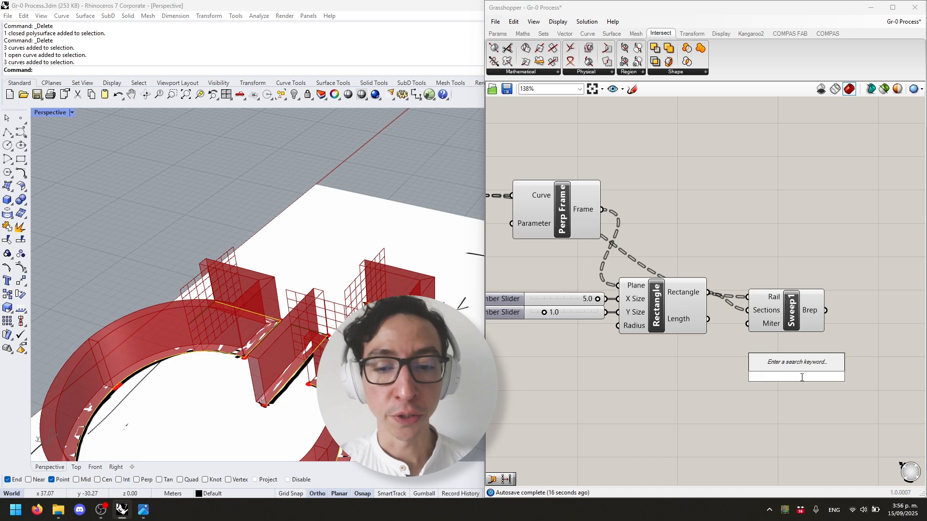
text(cap)
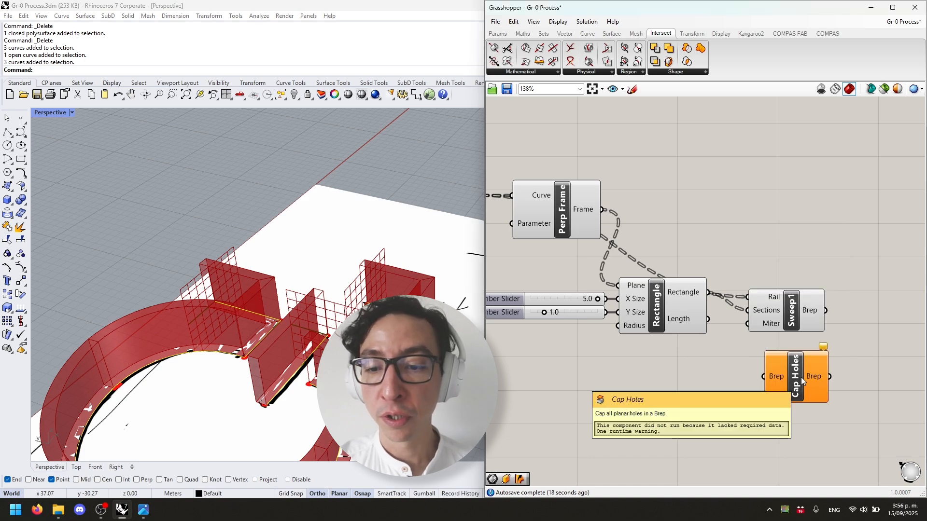
drag(800, 377, 874, 320)
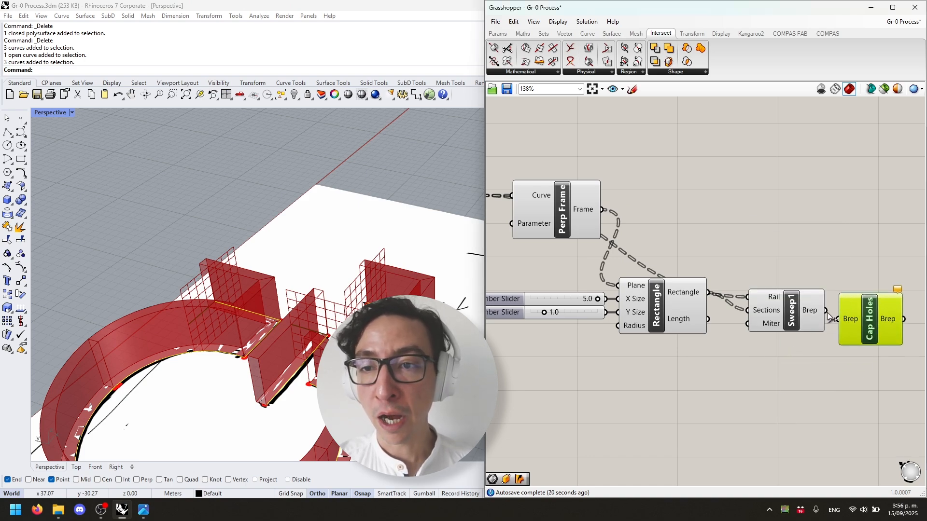
drag(833, 320, 872, 318)
Turn off the preview of the Perp Frame, Rectangle and Sweep1 components, leaving only the Cap Holes solids displayed.
scroll(733, 320, down, 3)
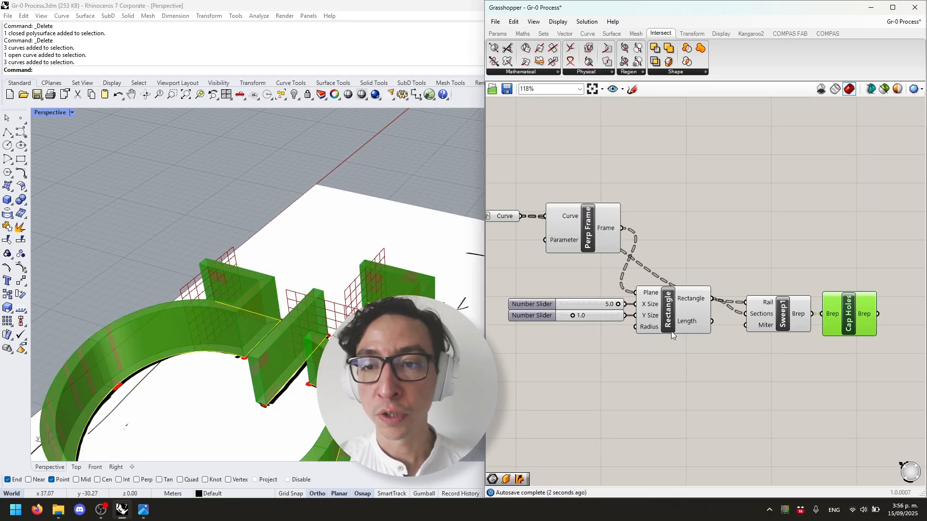
right_drag(593, 315, 668, 306)
click(687, 249)
click(757, 303)
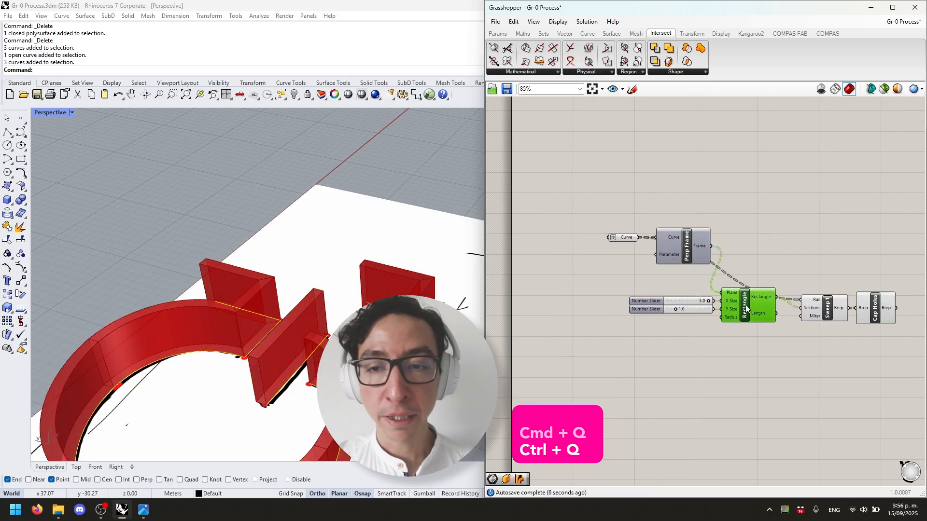
right_drag(757, 303, 717, 298)
click(794, 311)
click(836, 304)
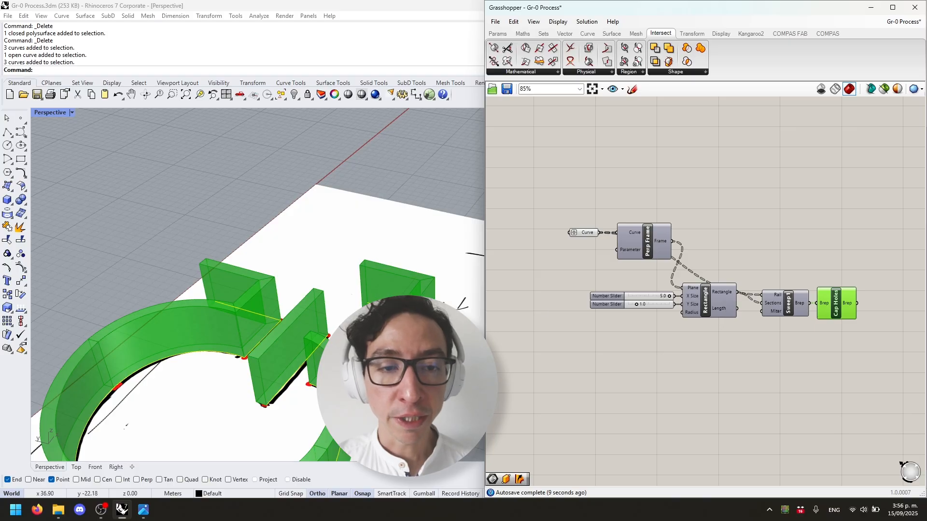
Bake the Cap Holes output into the Rhino document as solid geometry.
right_drag(410, 338, 300, 351)
shift+right_drag(145, 242, 217, 304)
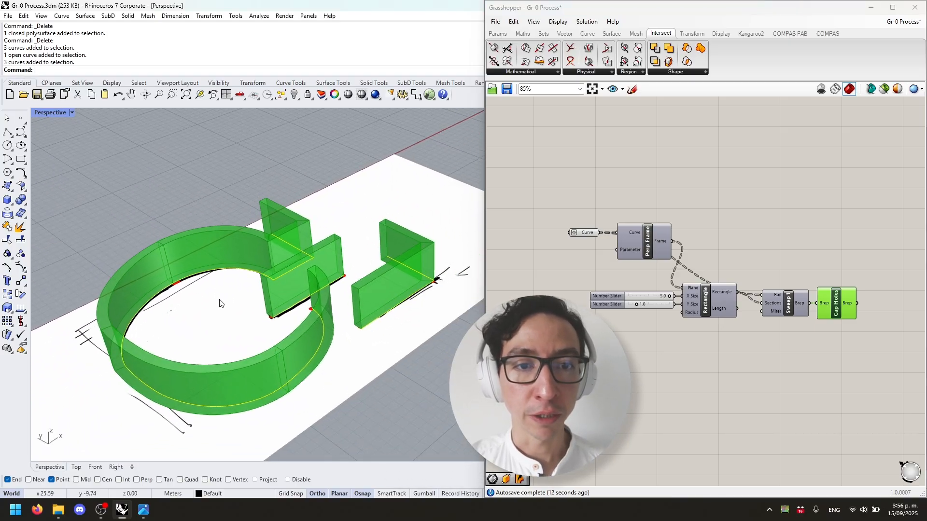
scroll(878, 329, up, 3)
right_click(805, 292)
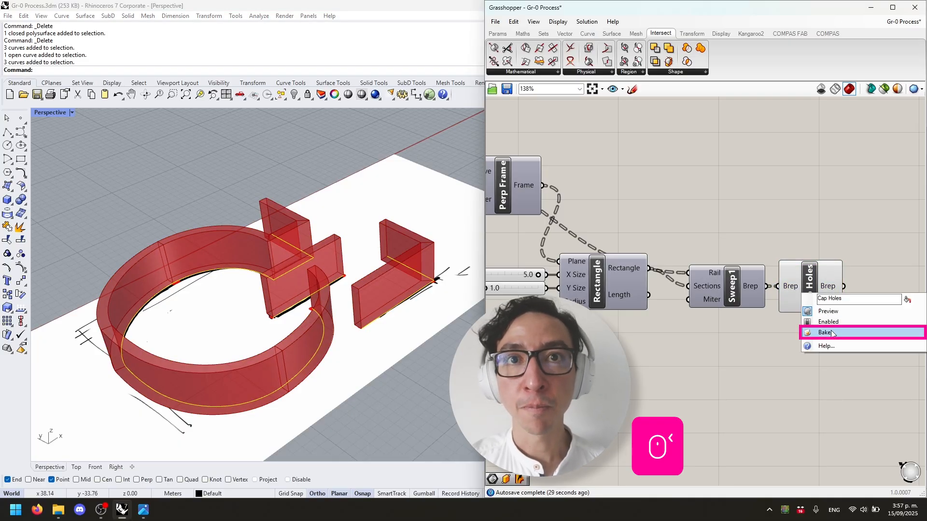
click(832, 333)
click(839, 422)
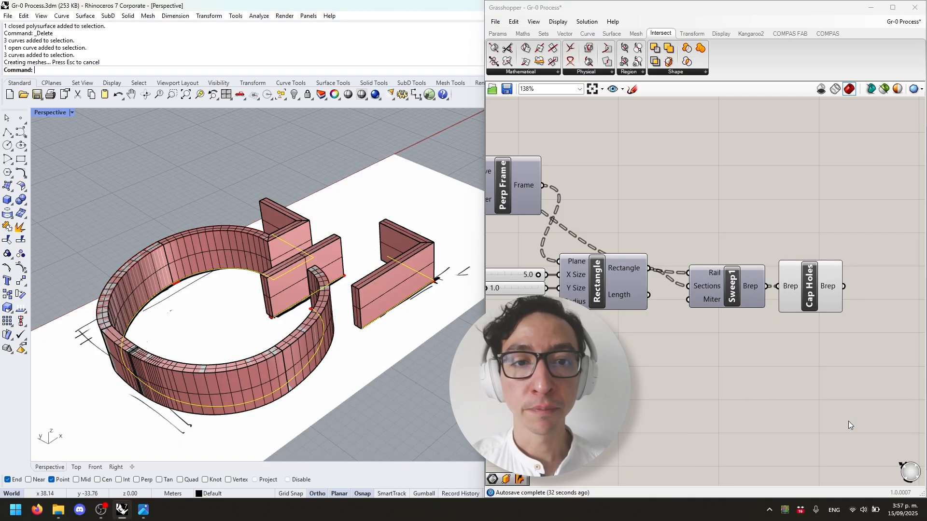
Select the three baked solids of the logo and export them to the Desktop as an STL file named Name it.
click(211, 253)
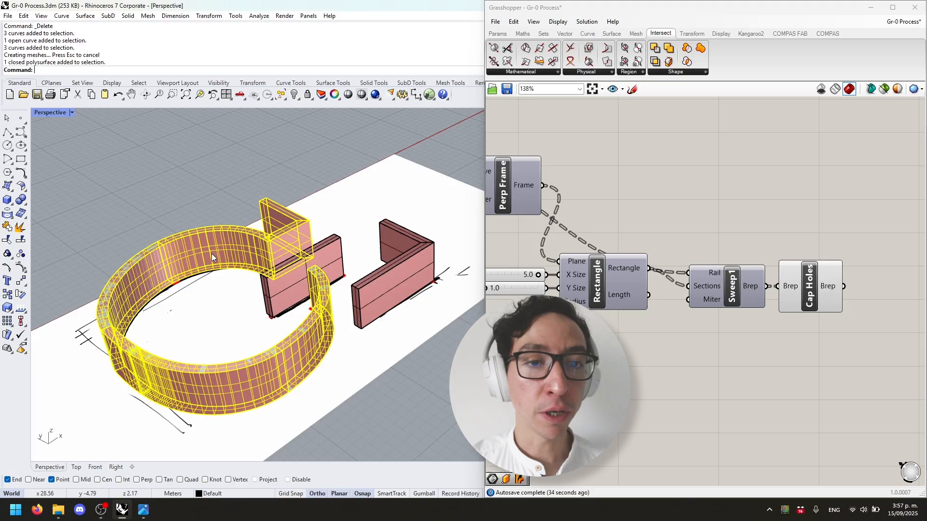
shift+click(276, 297)
shift+click(378, 290)
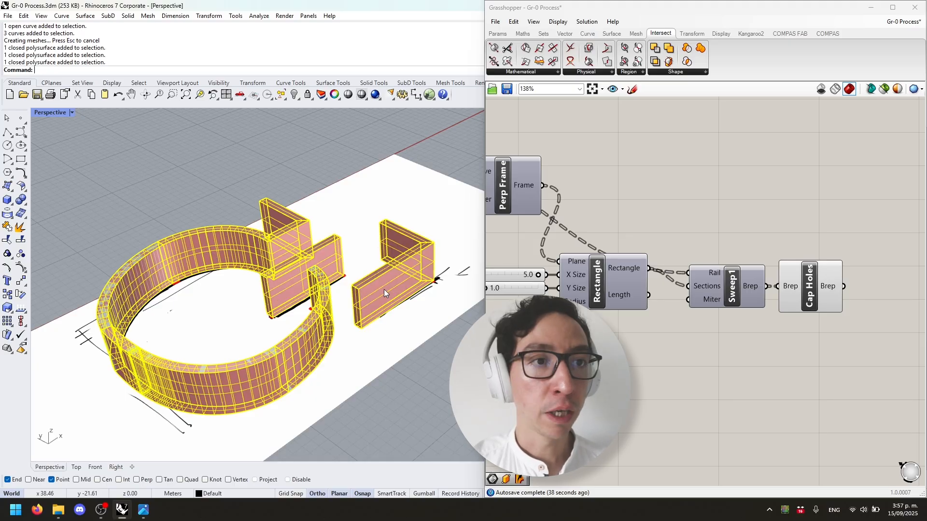
text(Export)
key(Return)
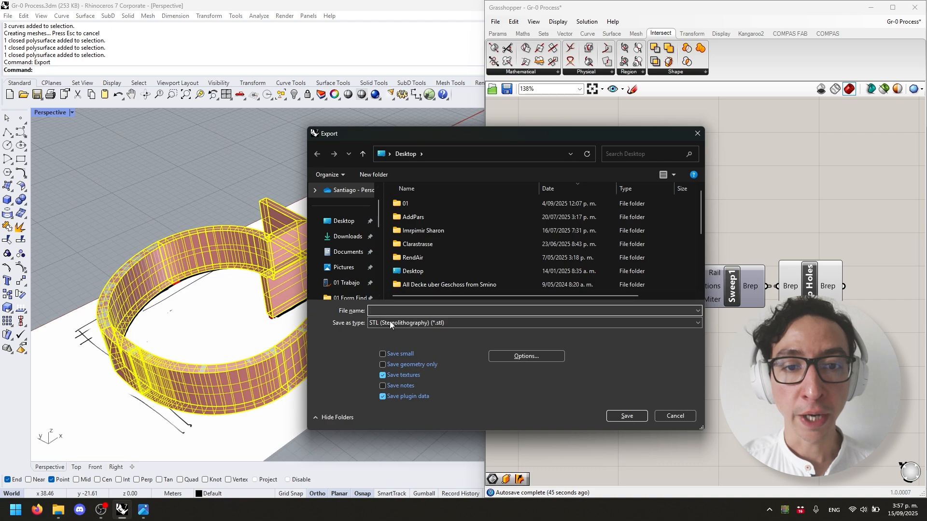
text(Name it)
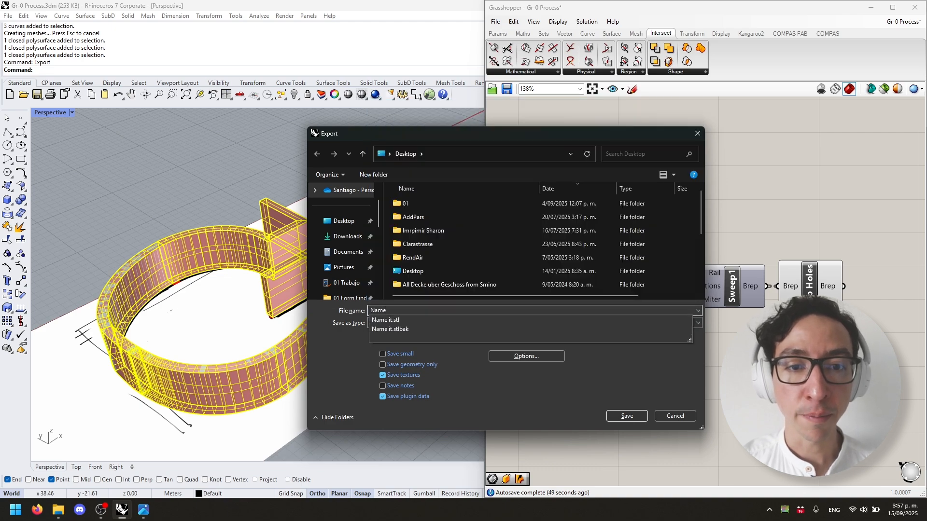
click(627, 416)
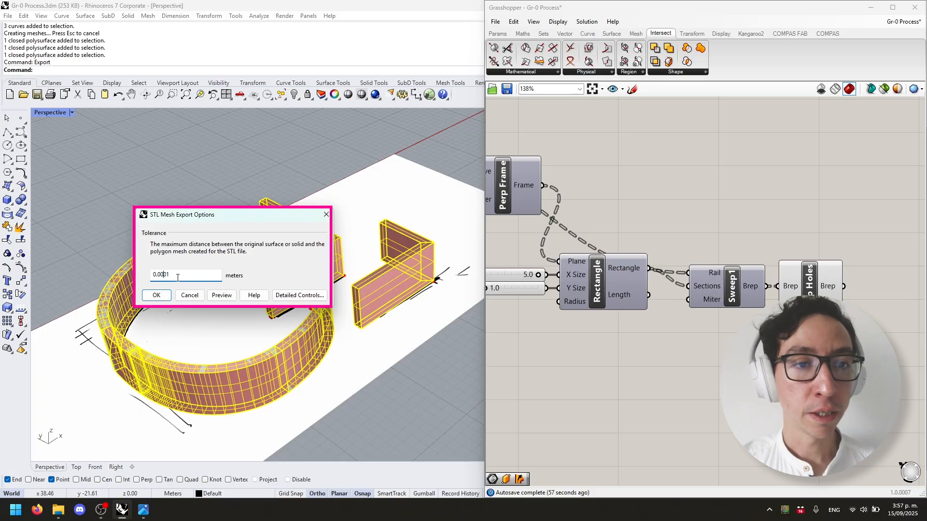
Complete the STL export with a mesh tolerance of 0.0001 meters and the Binary file type.
click(177, 276)
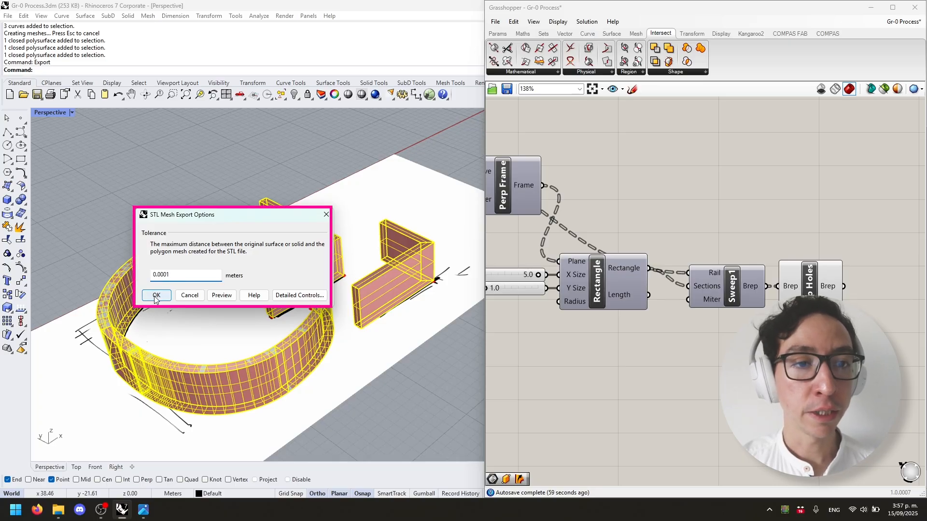
click(156, 295)
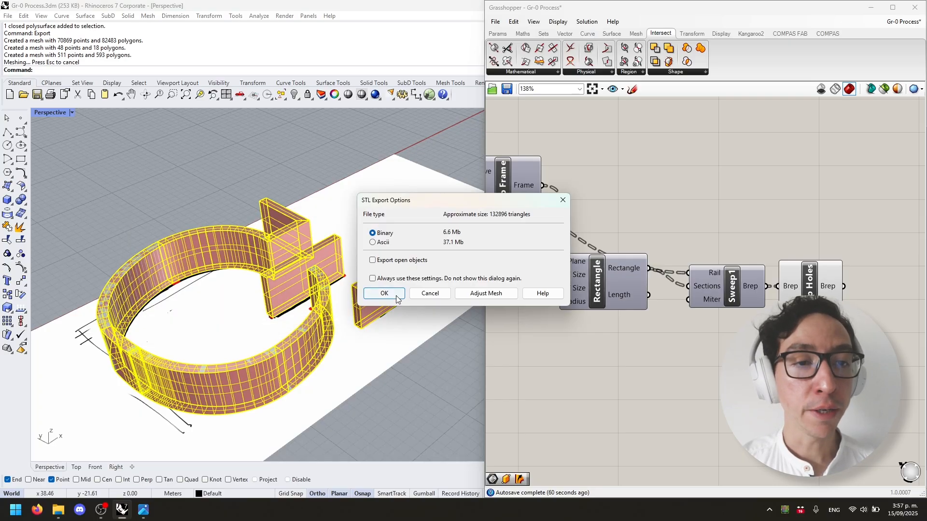
click(393, 294)
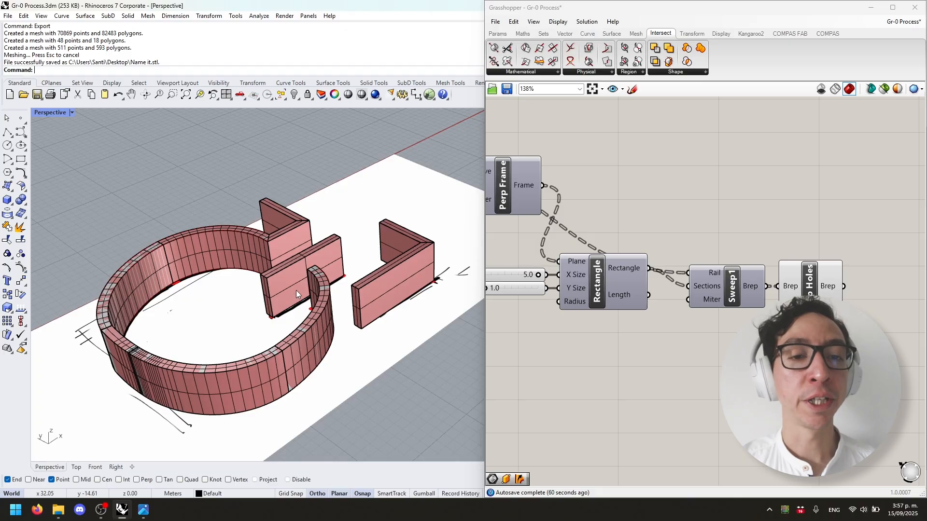